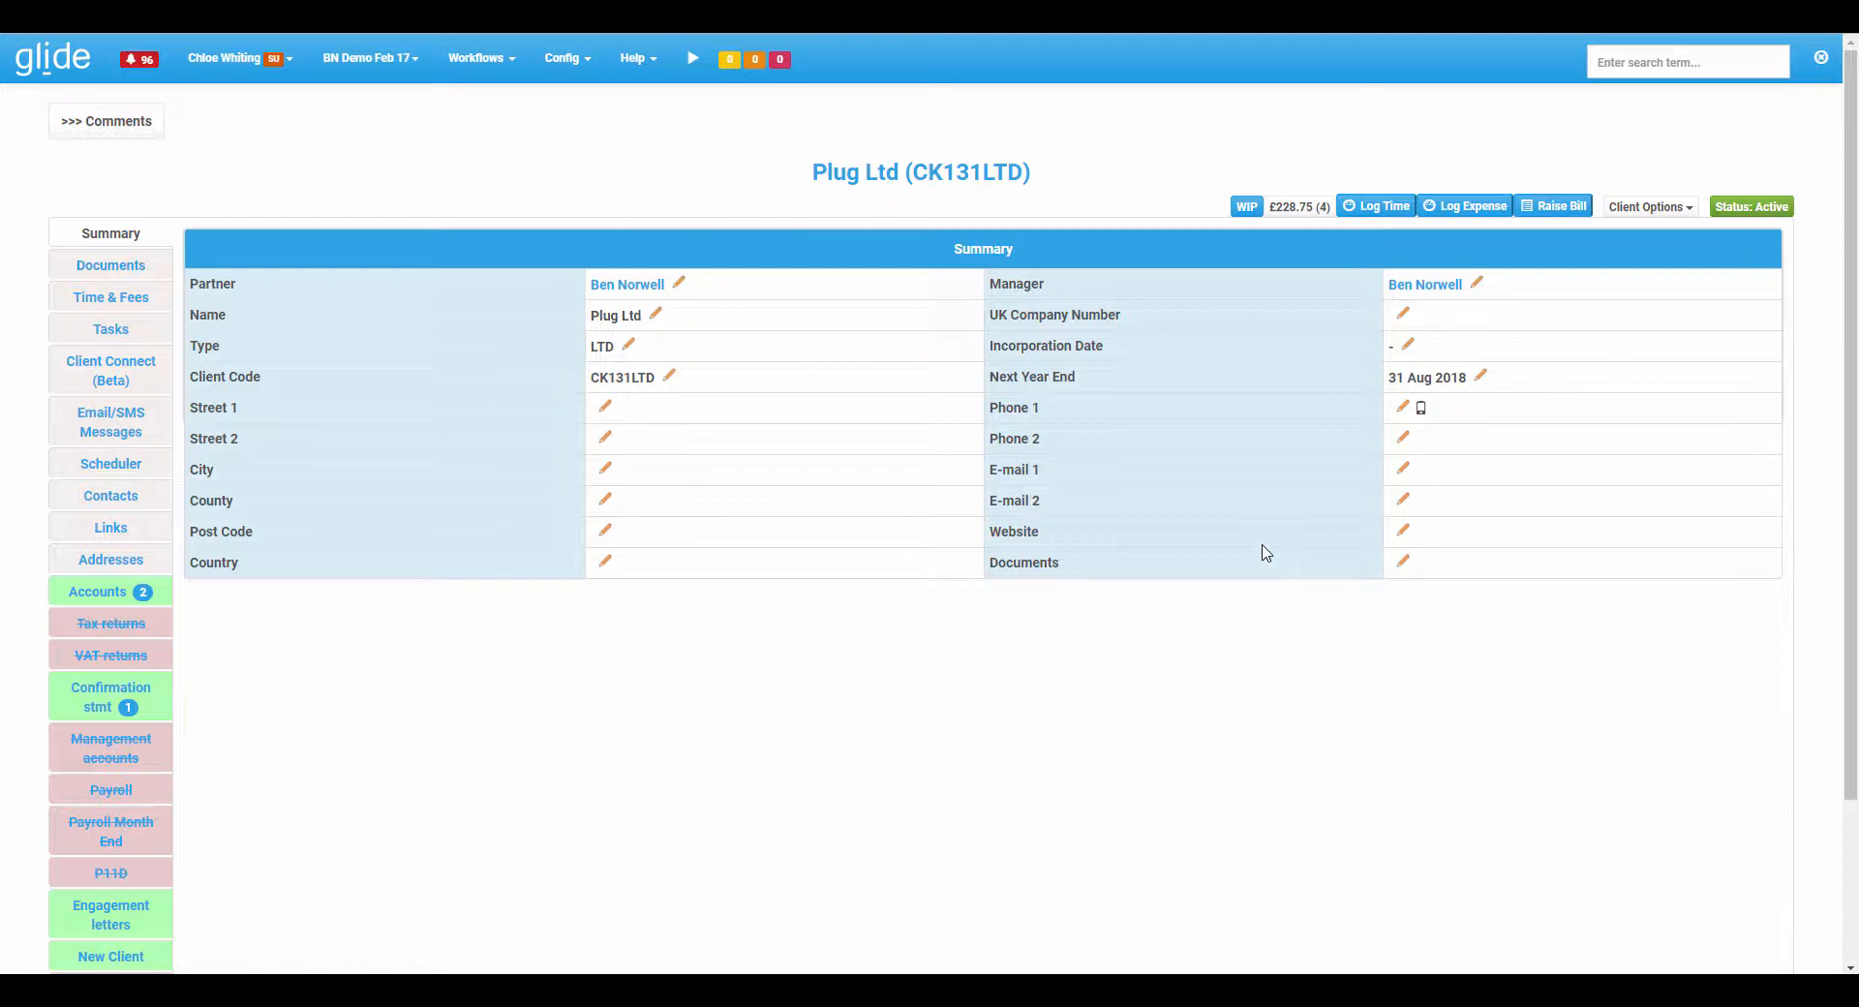
# Review Plug Ltd's WIP breakdown, and start a new bill with a £500 advanced fee for Accounts & CT 31 Aug 2017.
pyautogui.click(1298, 207)
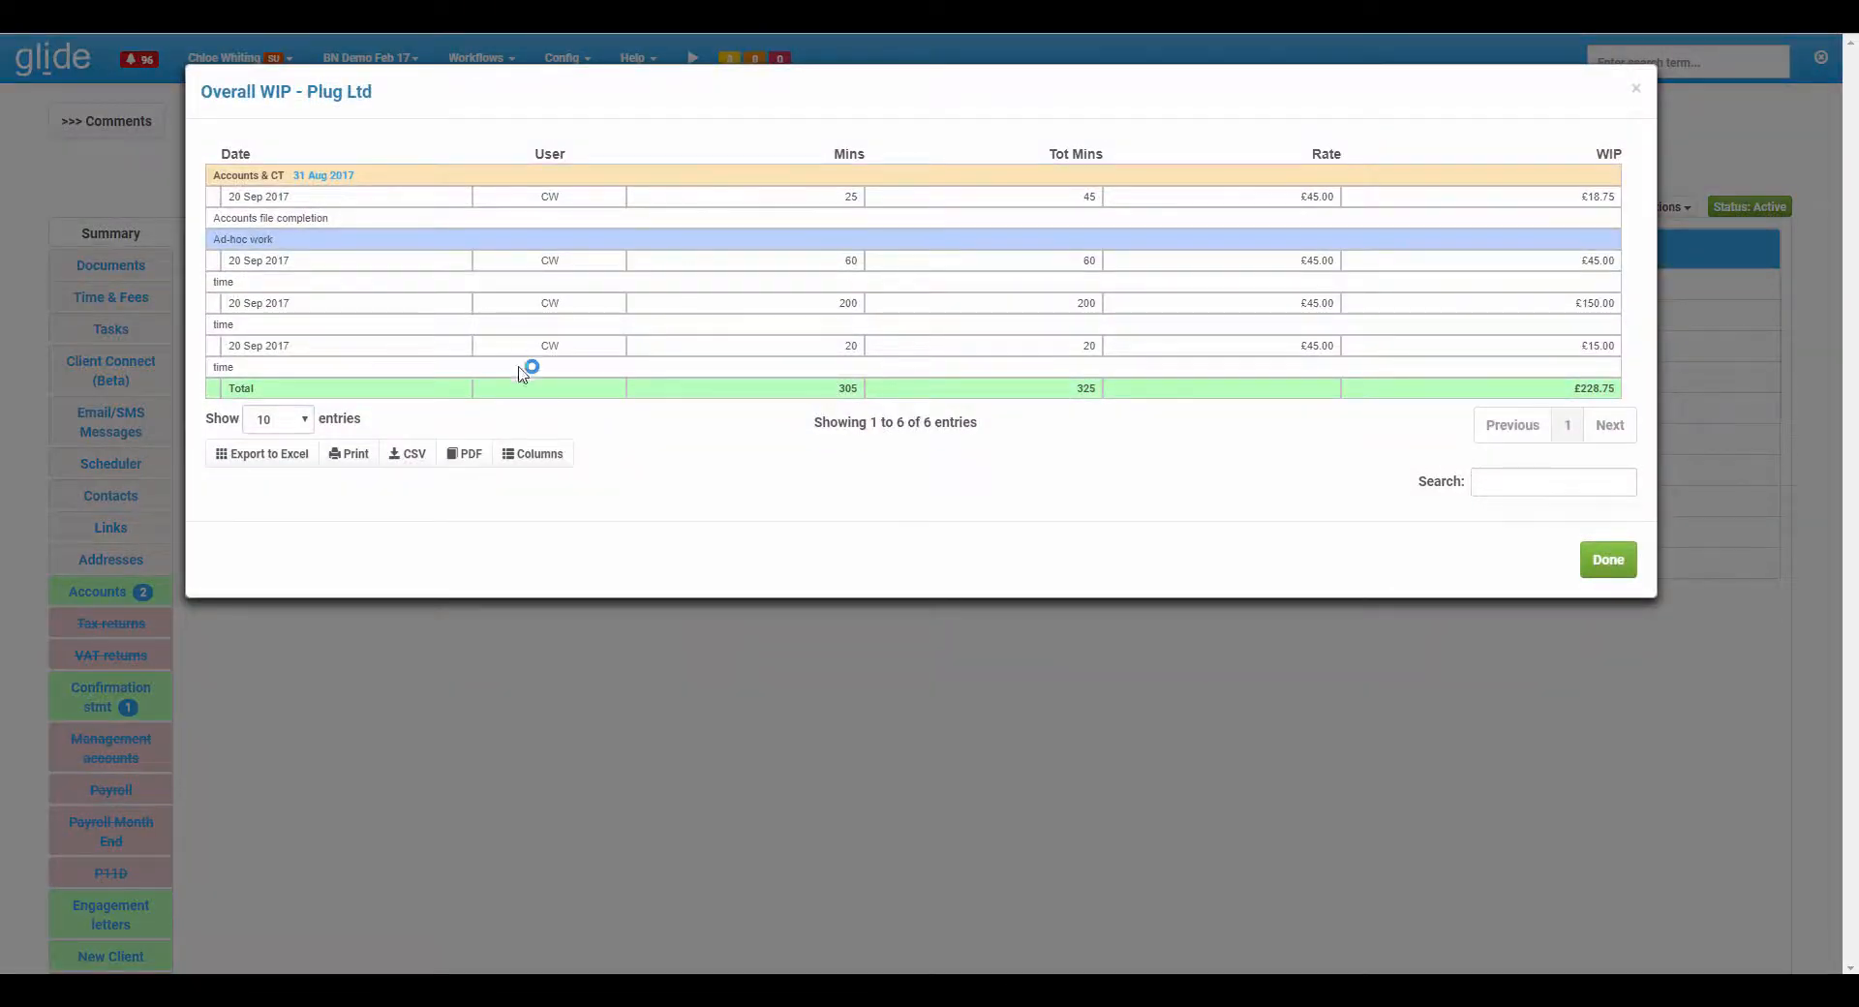
pyautogui.click(1597, 559)
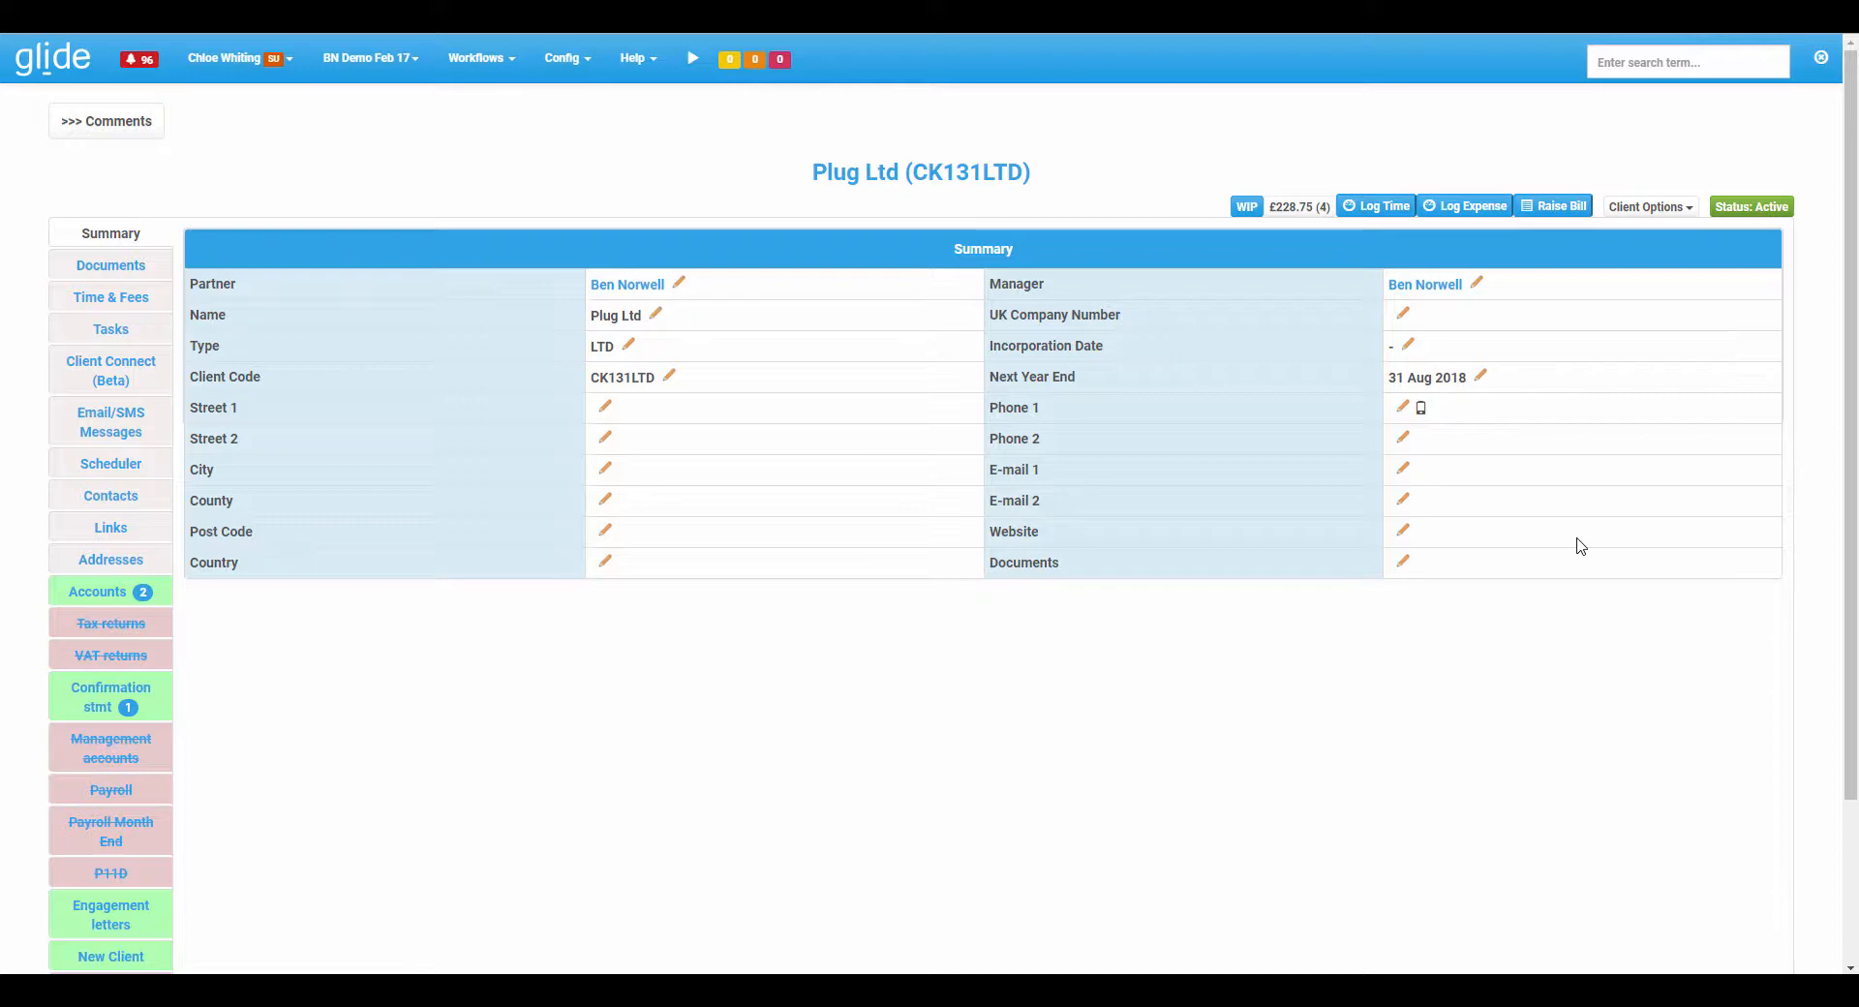
pyautogui.click(1542, 211)
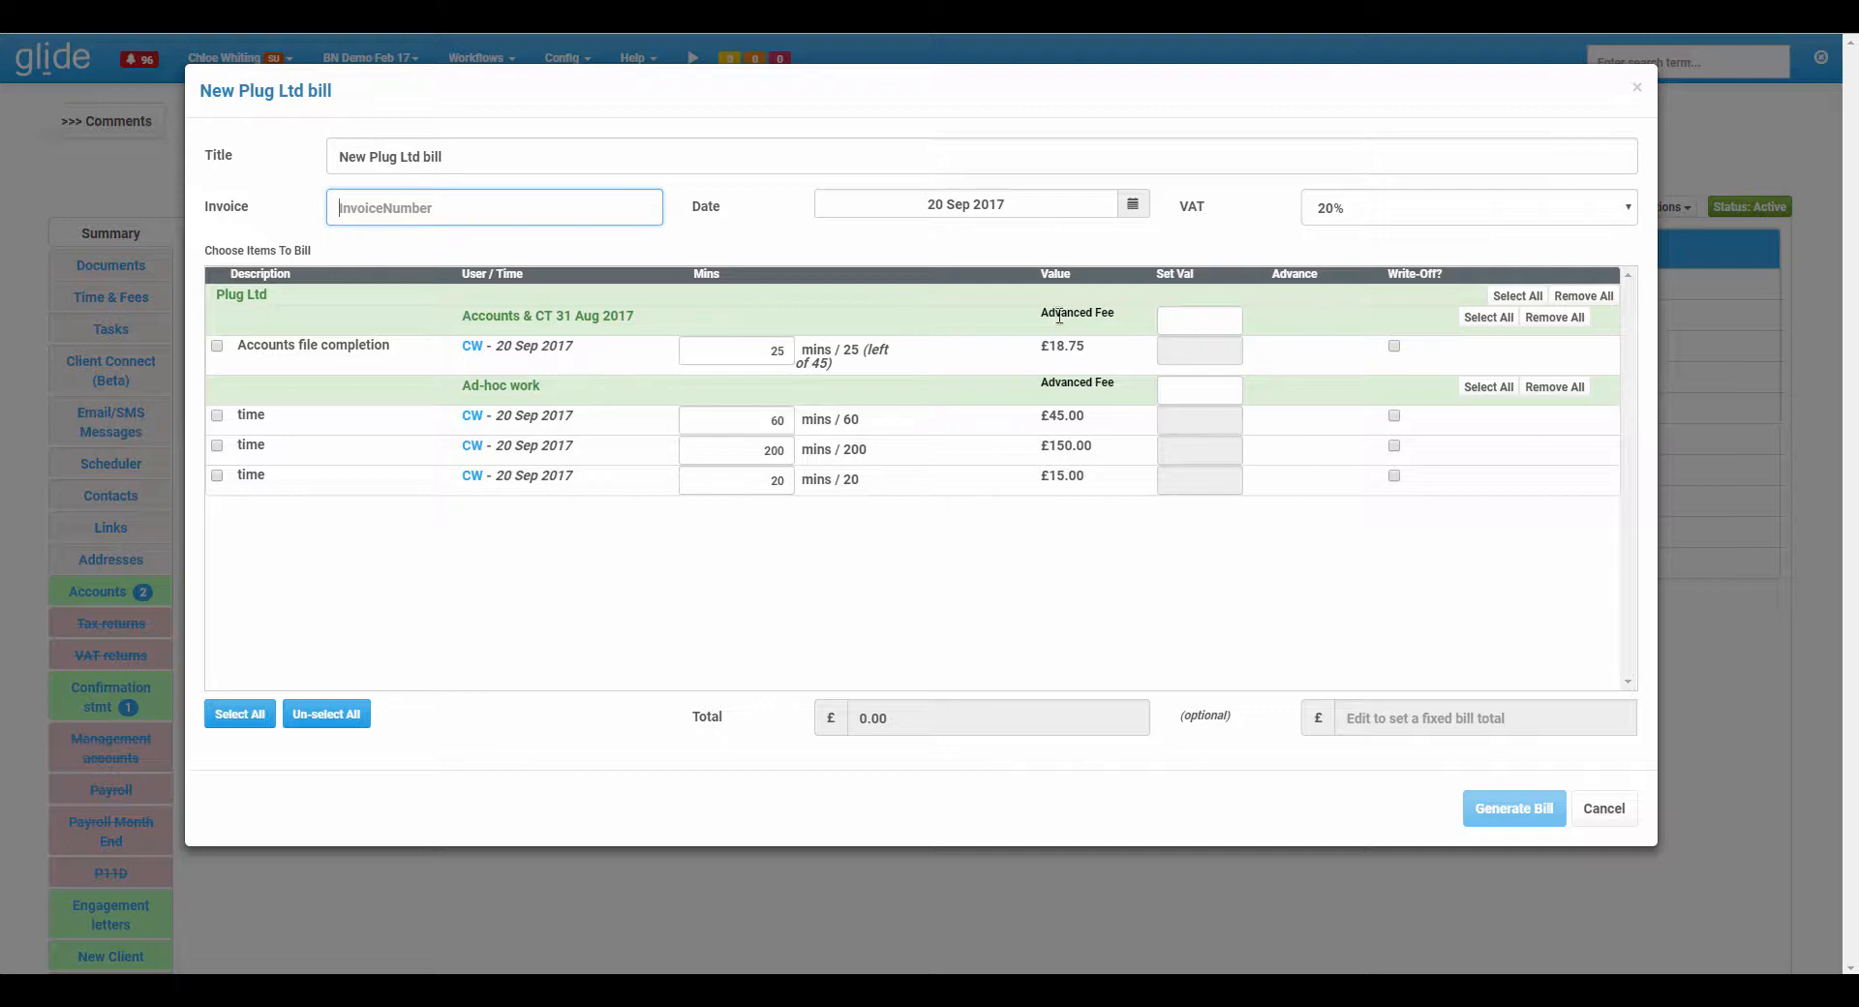
pyautogui.moveTo(1047, 313); pyautogui.dragTo(1127, 307)
pyautogui.click(1123, 307)
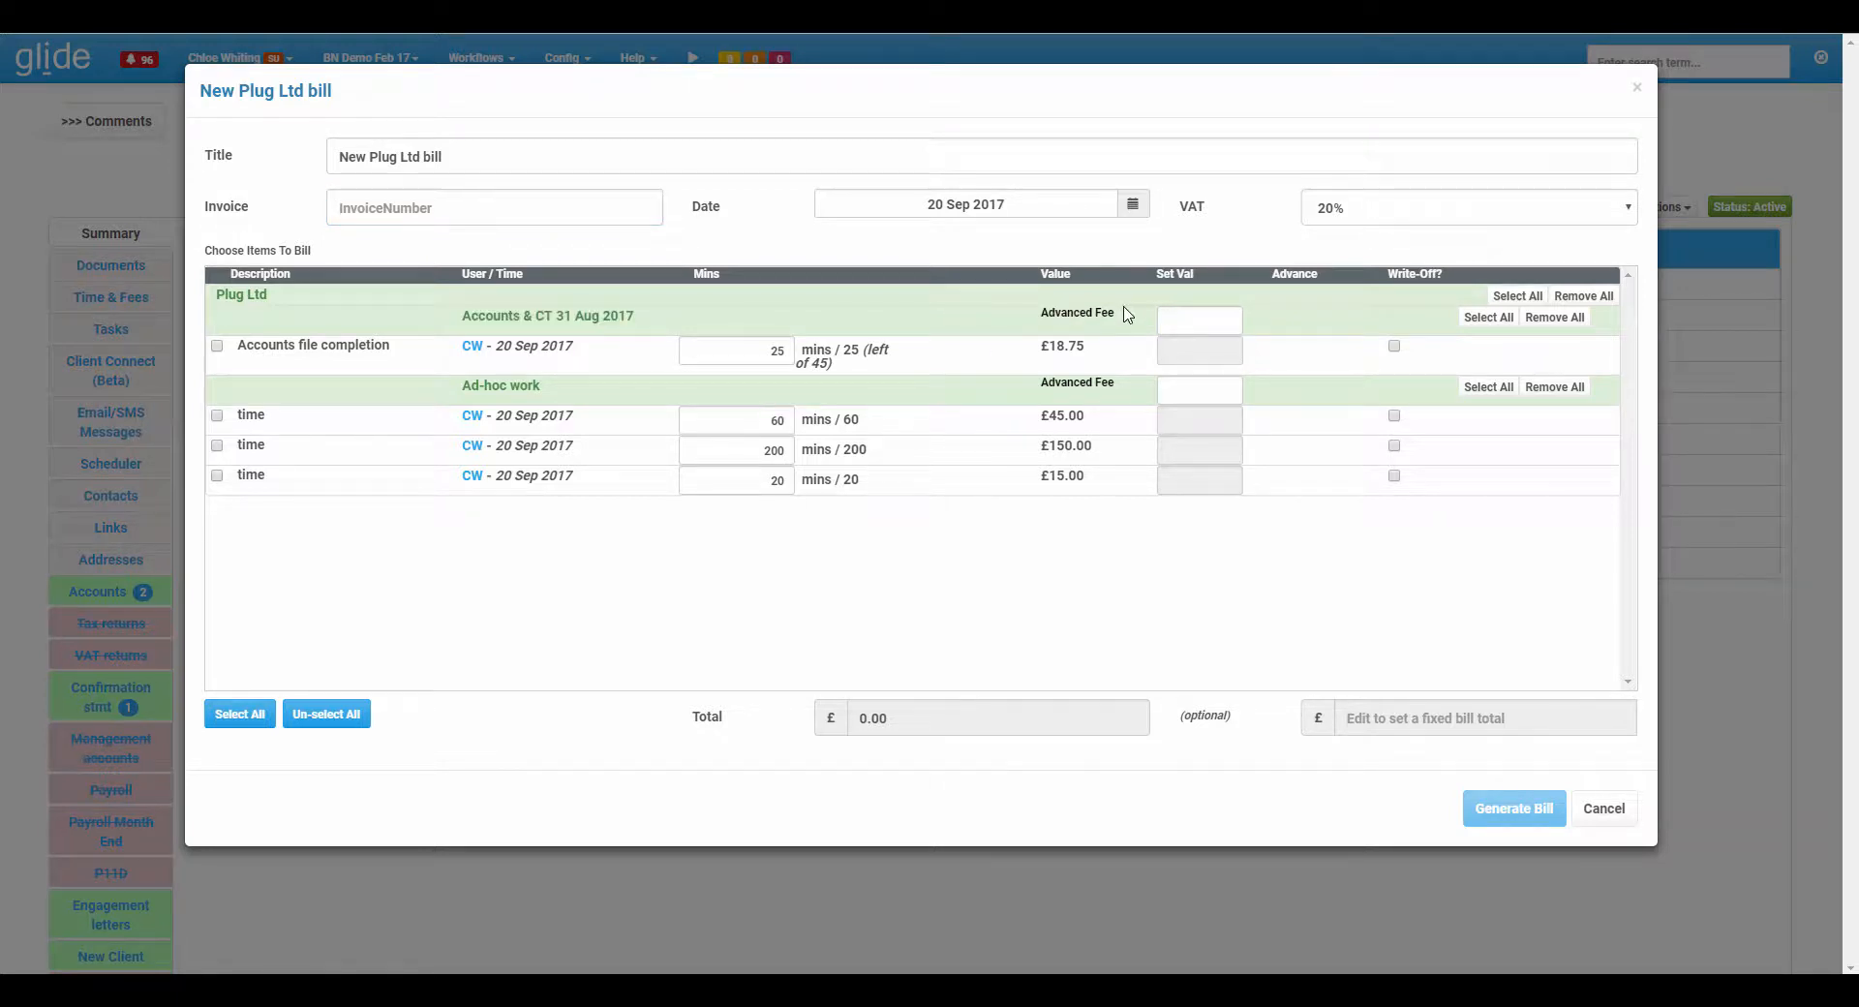
pyautogui.click(1187, 314)
pyautogui.write('50')
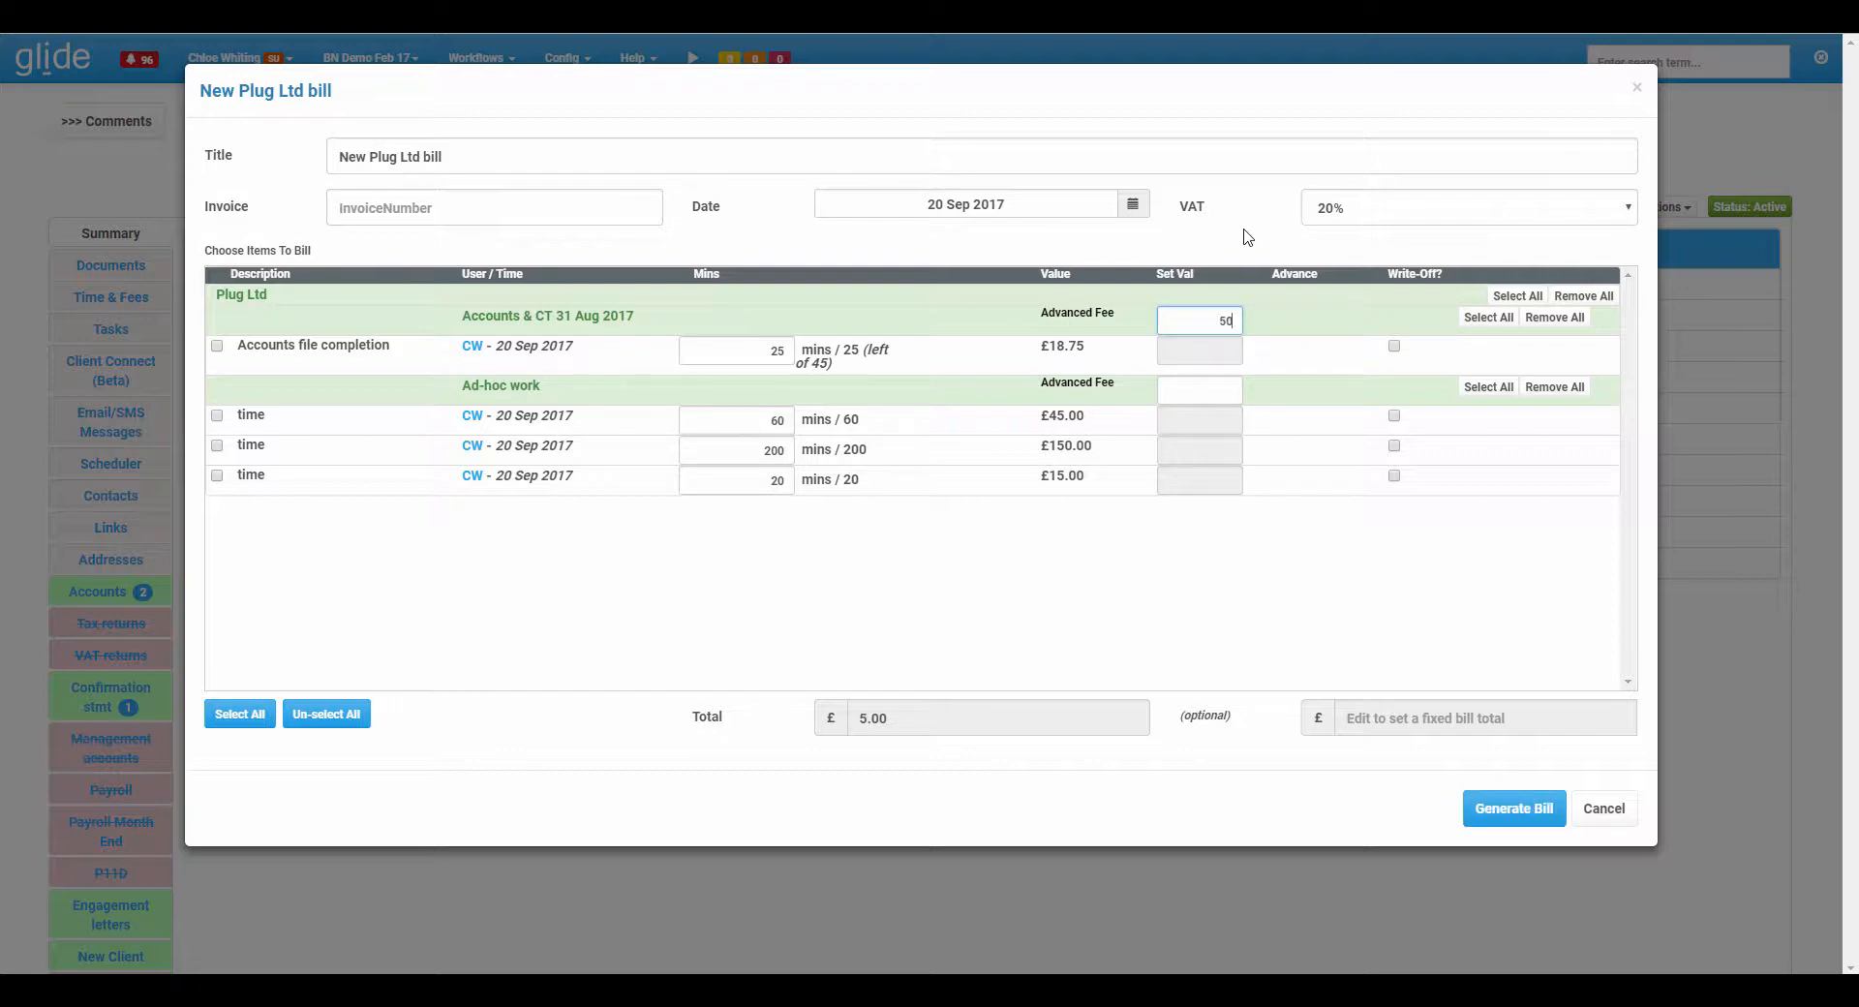
pyautogui.write('0')
# Try including the Accounts file completion entry in the bill with a fixed bill total of £600.
pyautogui.click(218, 346)
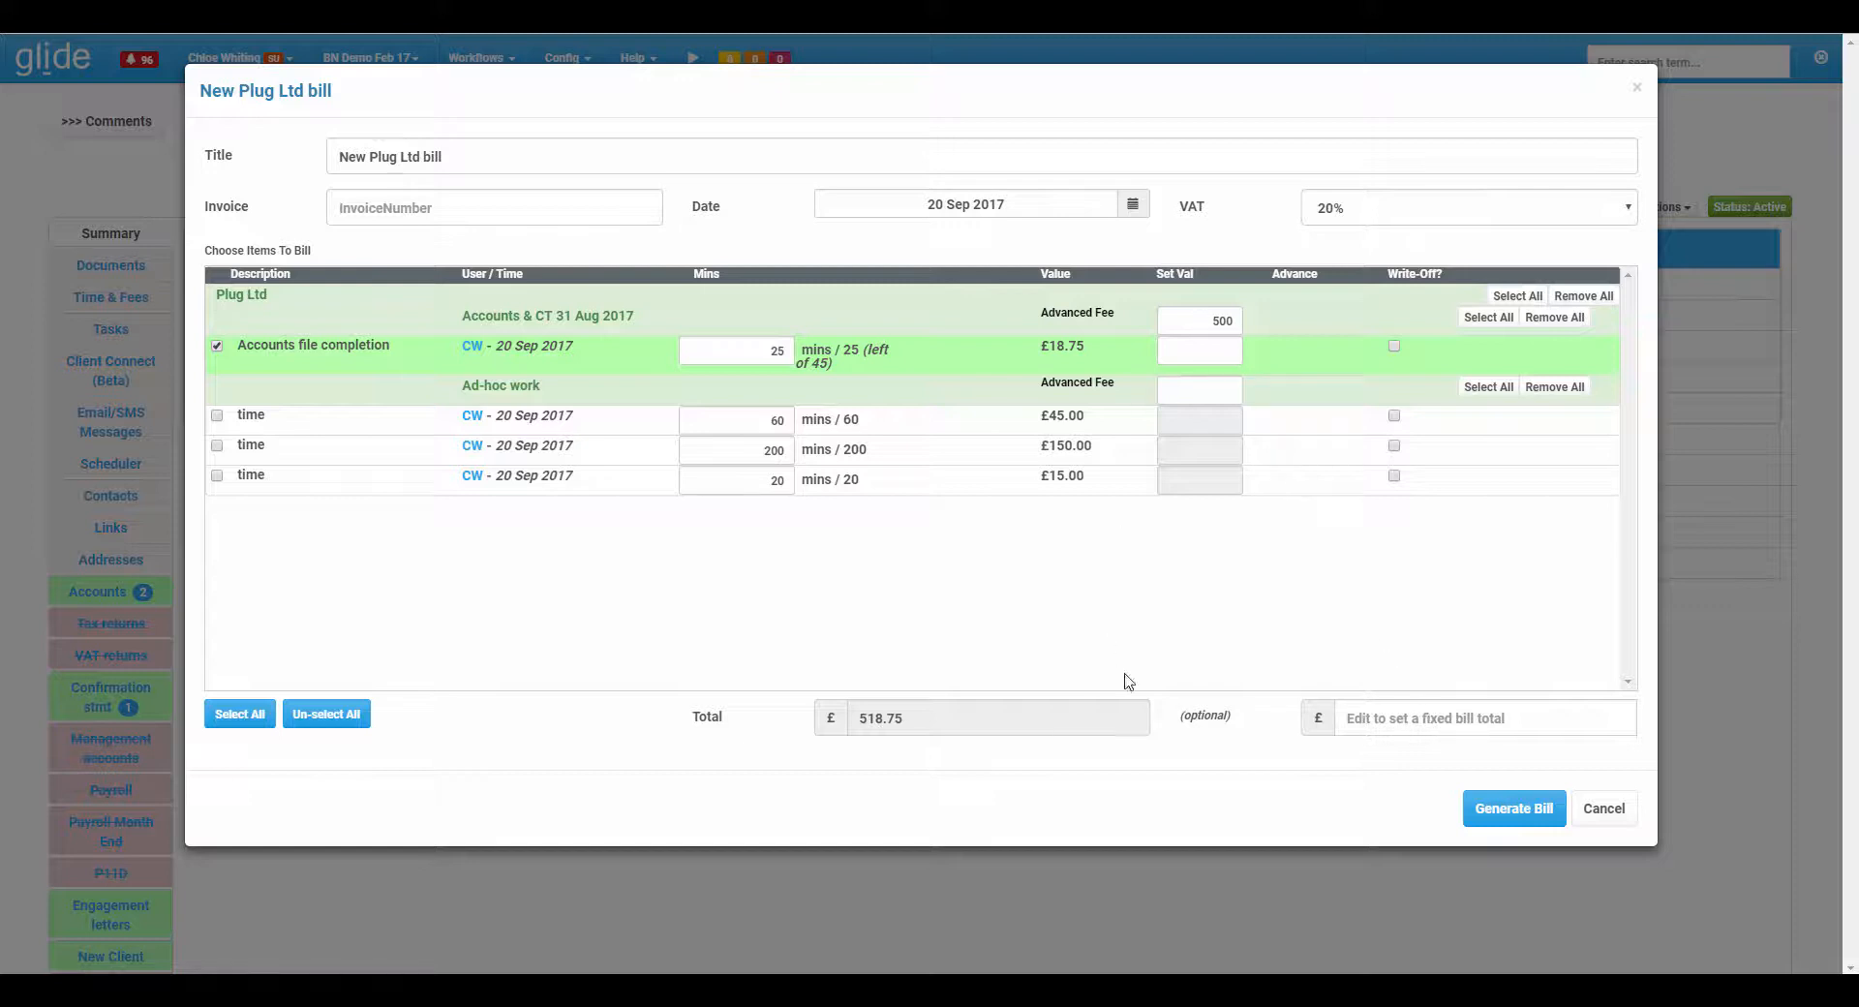
pyautogui.click(1468, 704)
pyautogui.write('600')
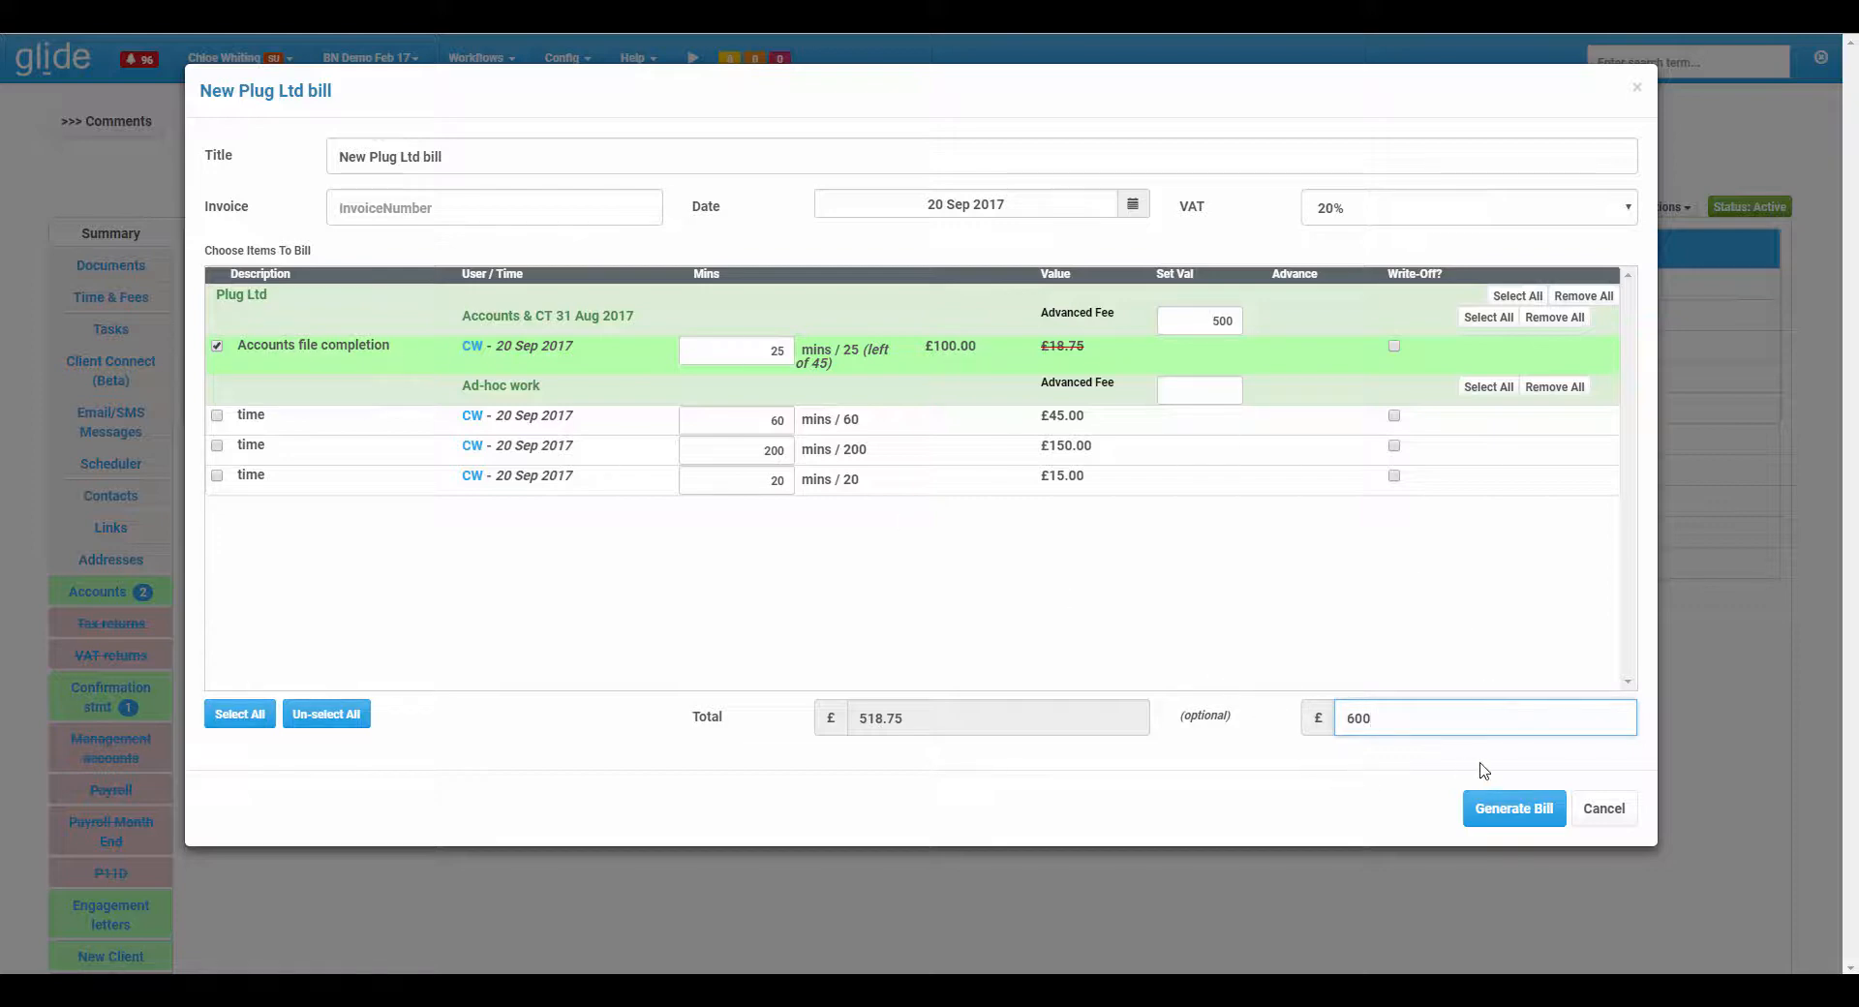
pyautogui.press('BackSpace')
pyautogui.press('BackSpace')
pyautogui.press('BackSpace')
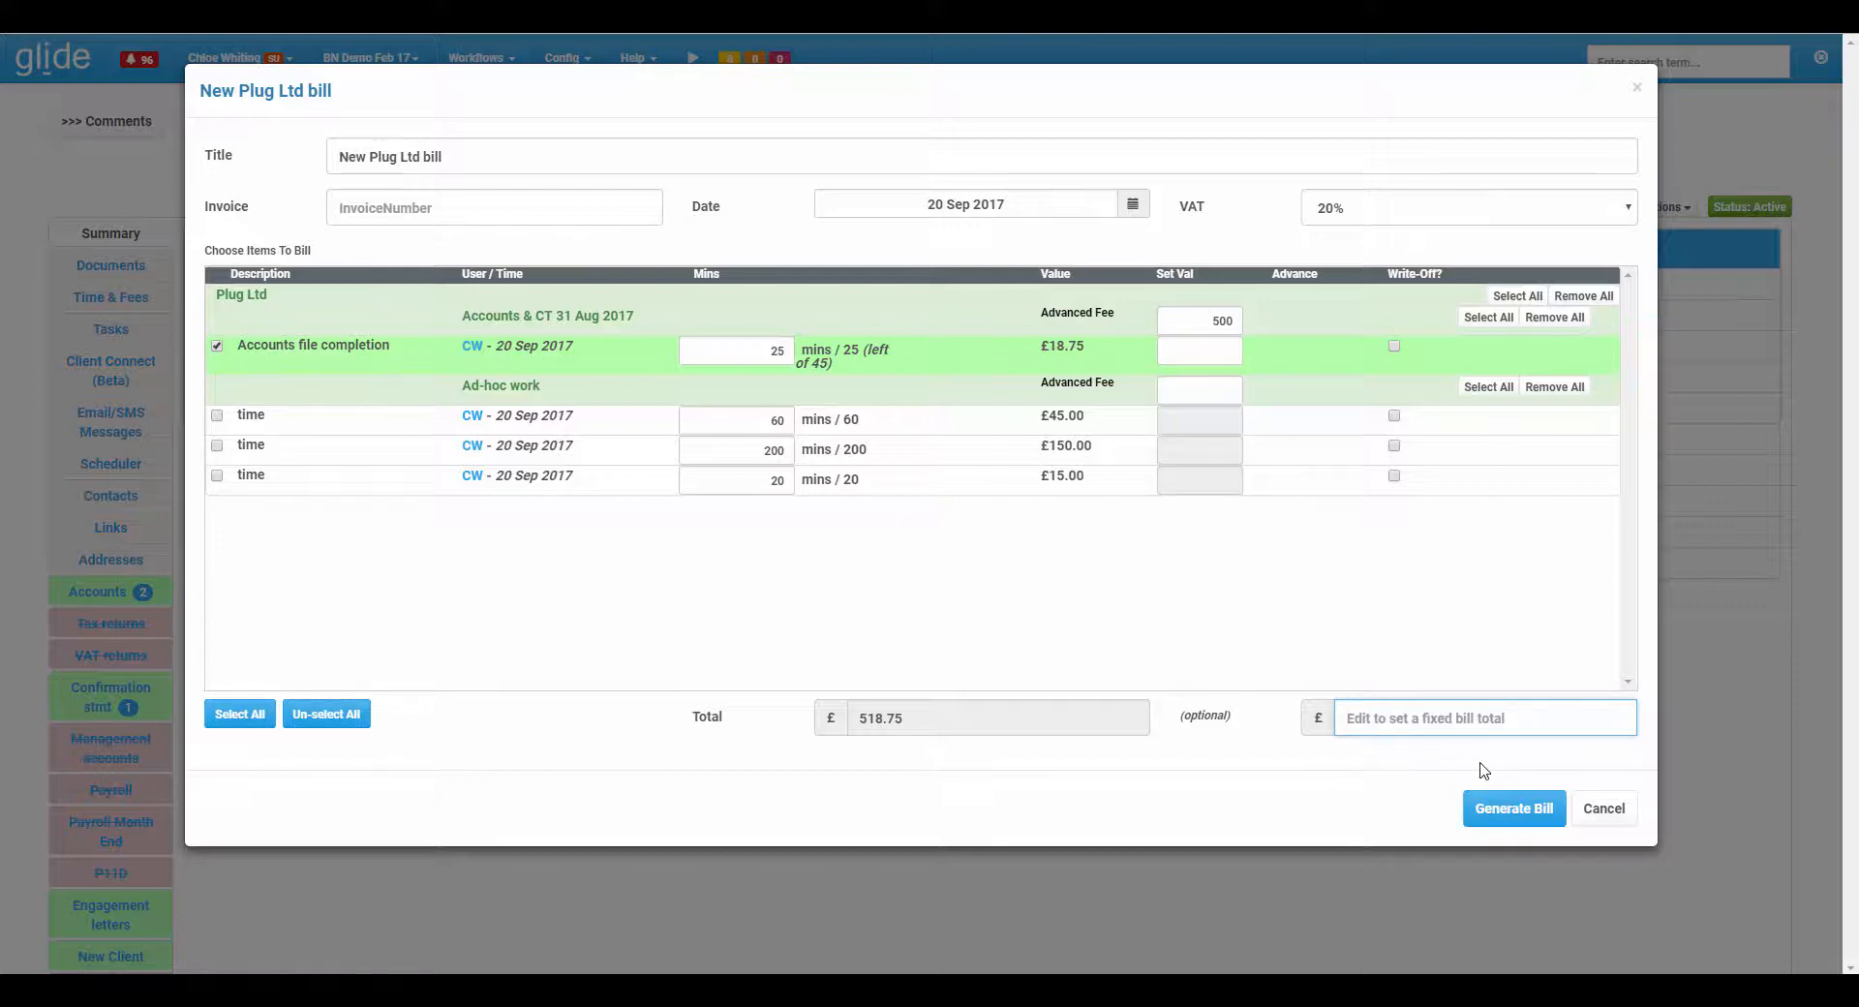
pyautogui.click(217, 347)
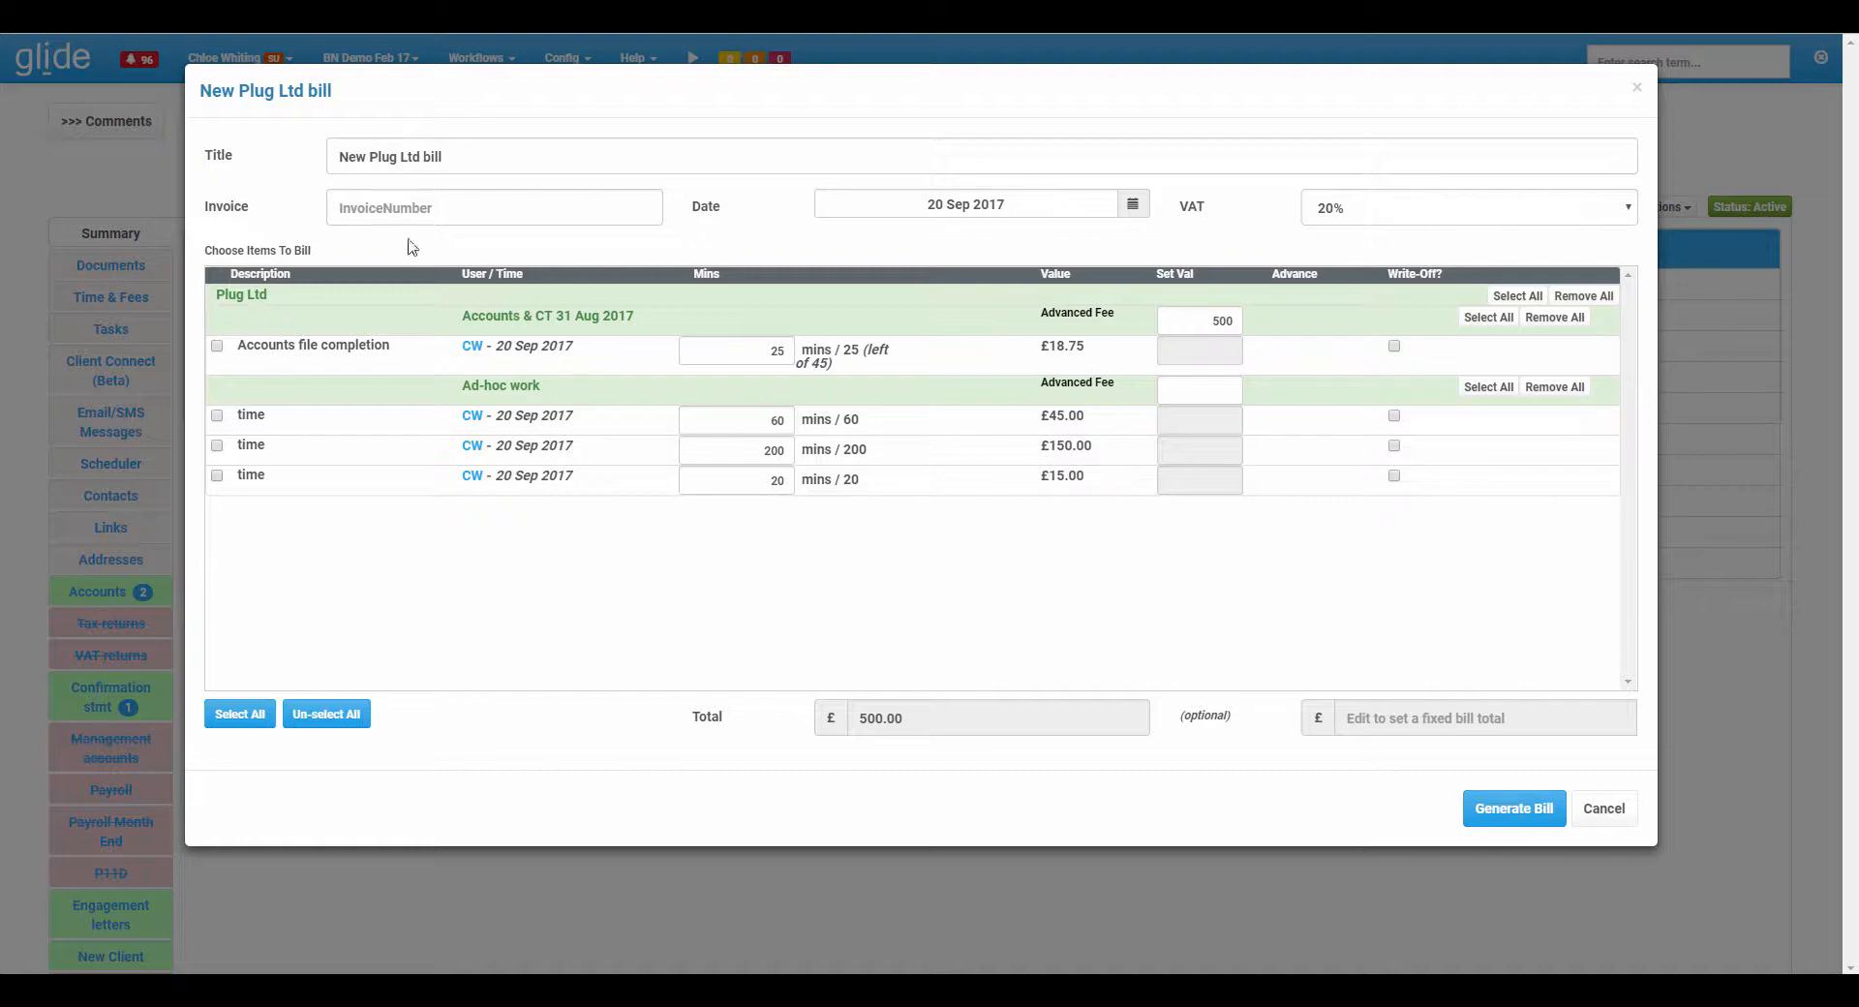
# Generate the advance bill with invoice number 2 and review Plug Ltd's WIP breakdown.
pyautogui.click(510, 192)
pyautogui.write('2')
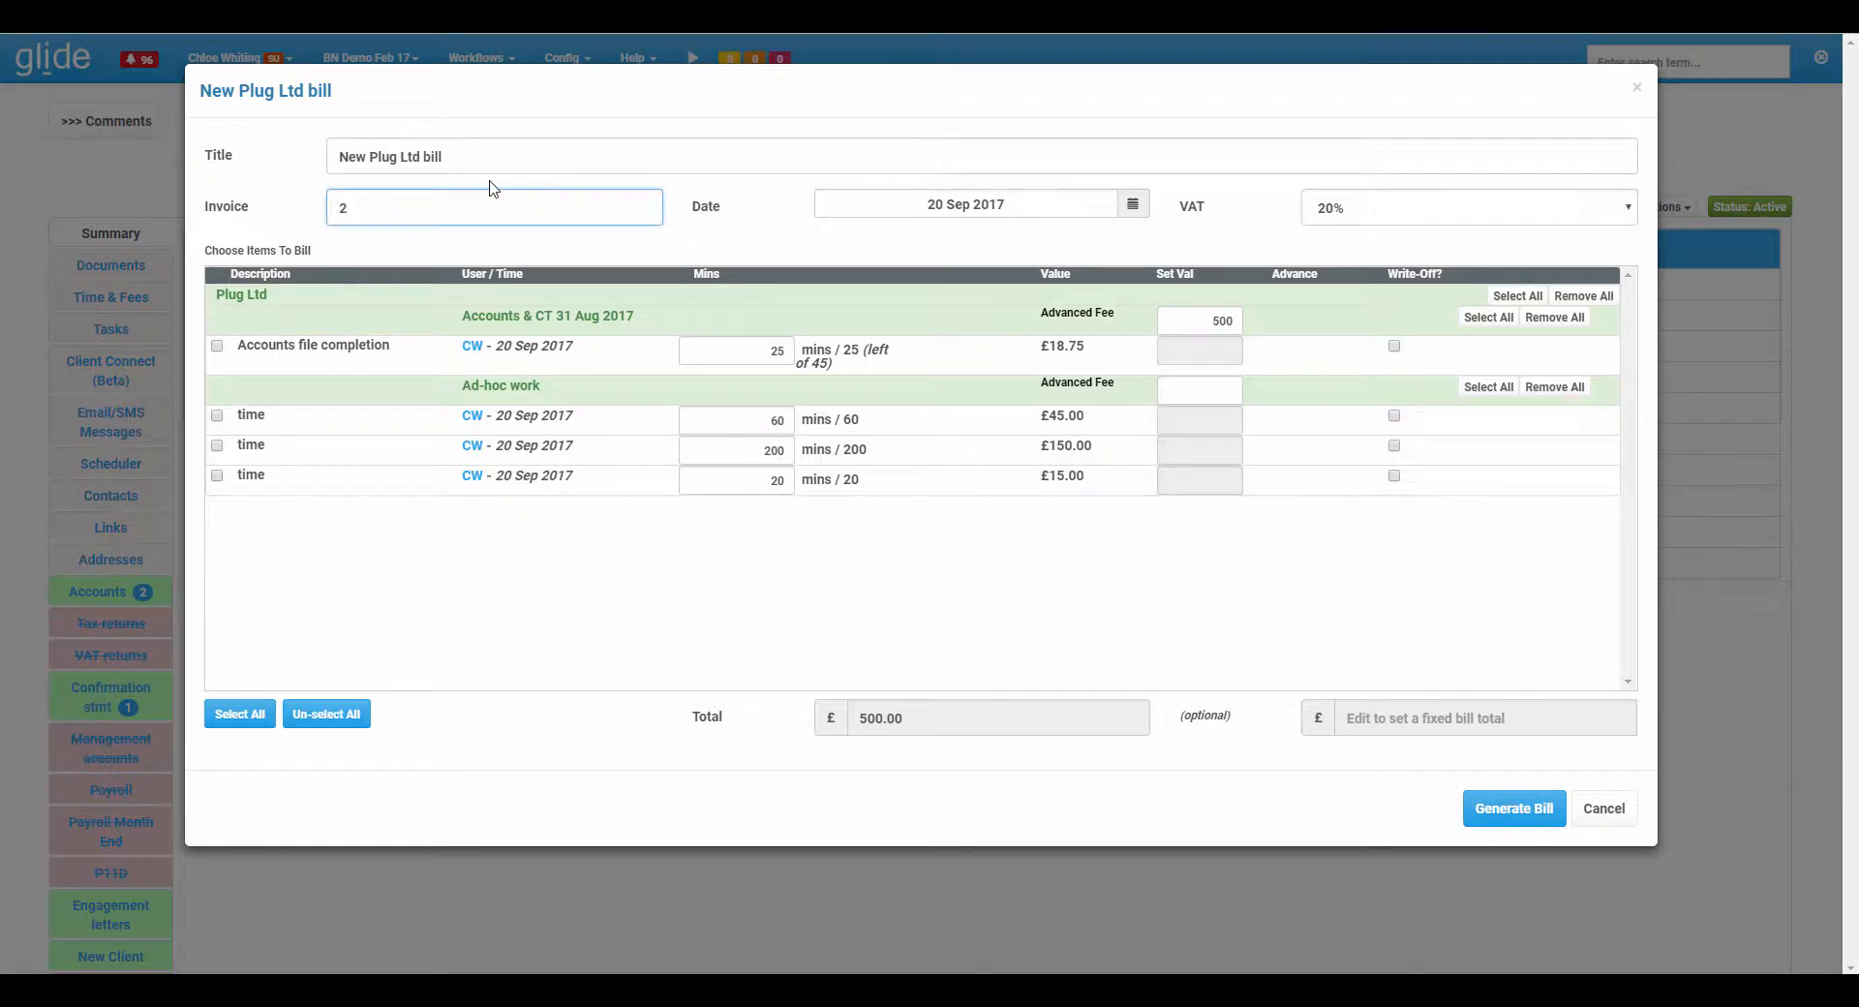
pyautogui.click(1477, 806)
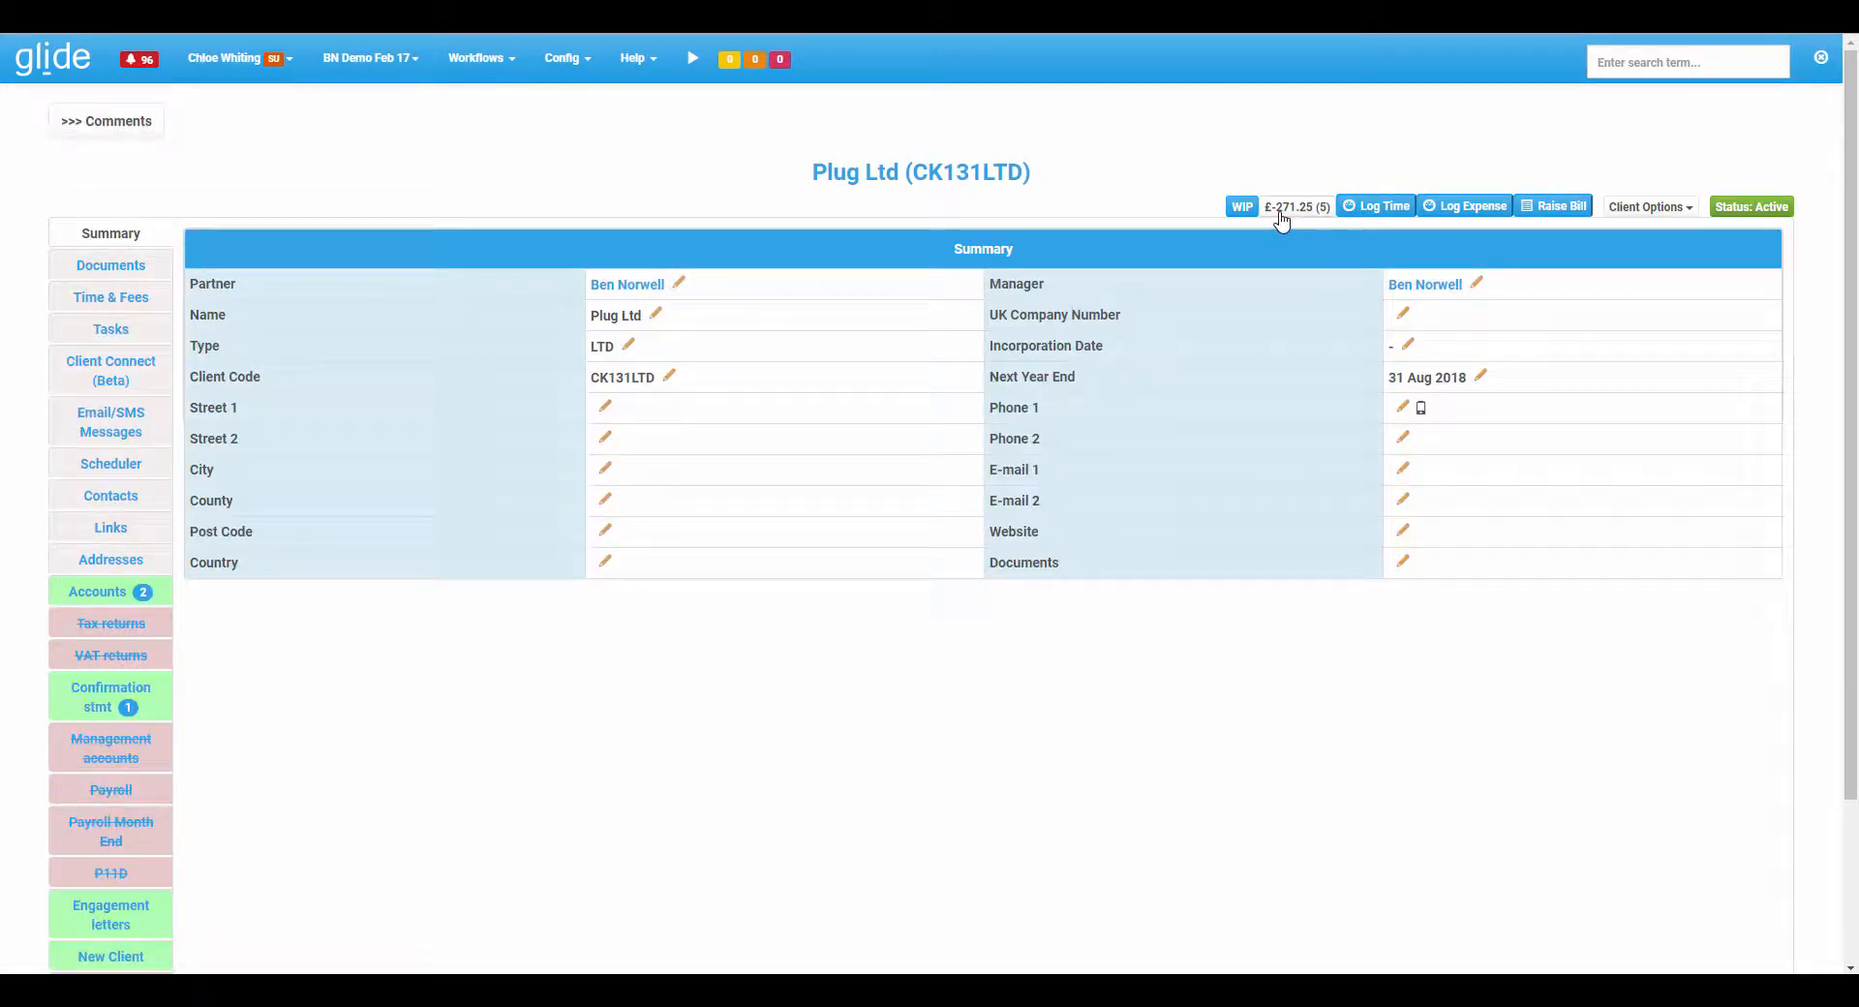
pyautogui.click(1282, 211)
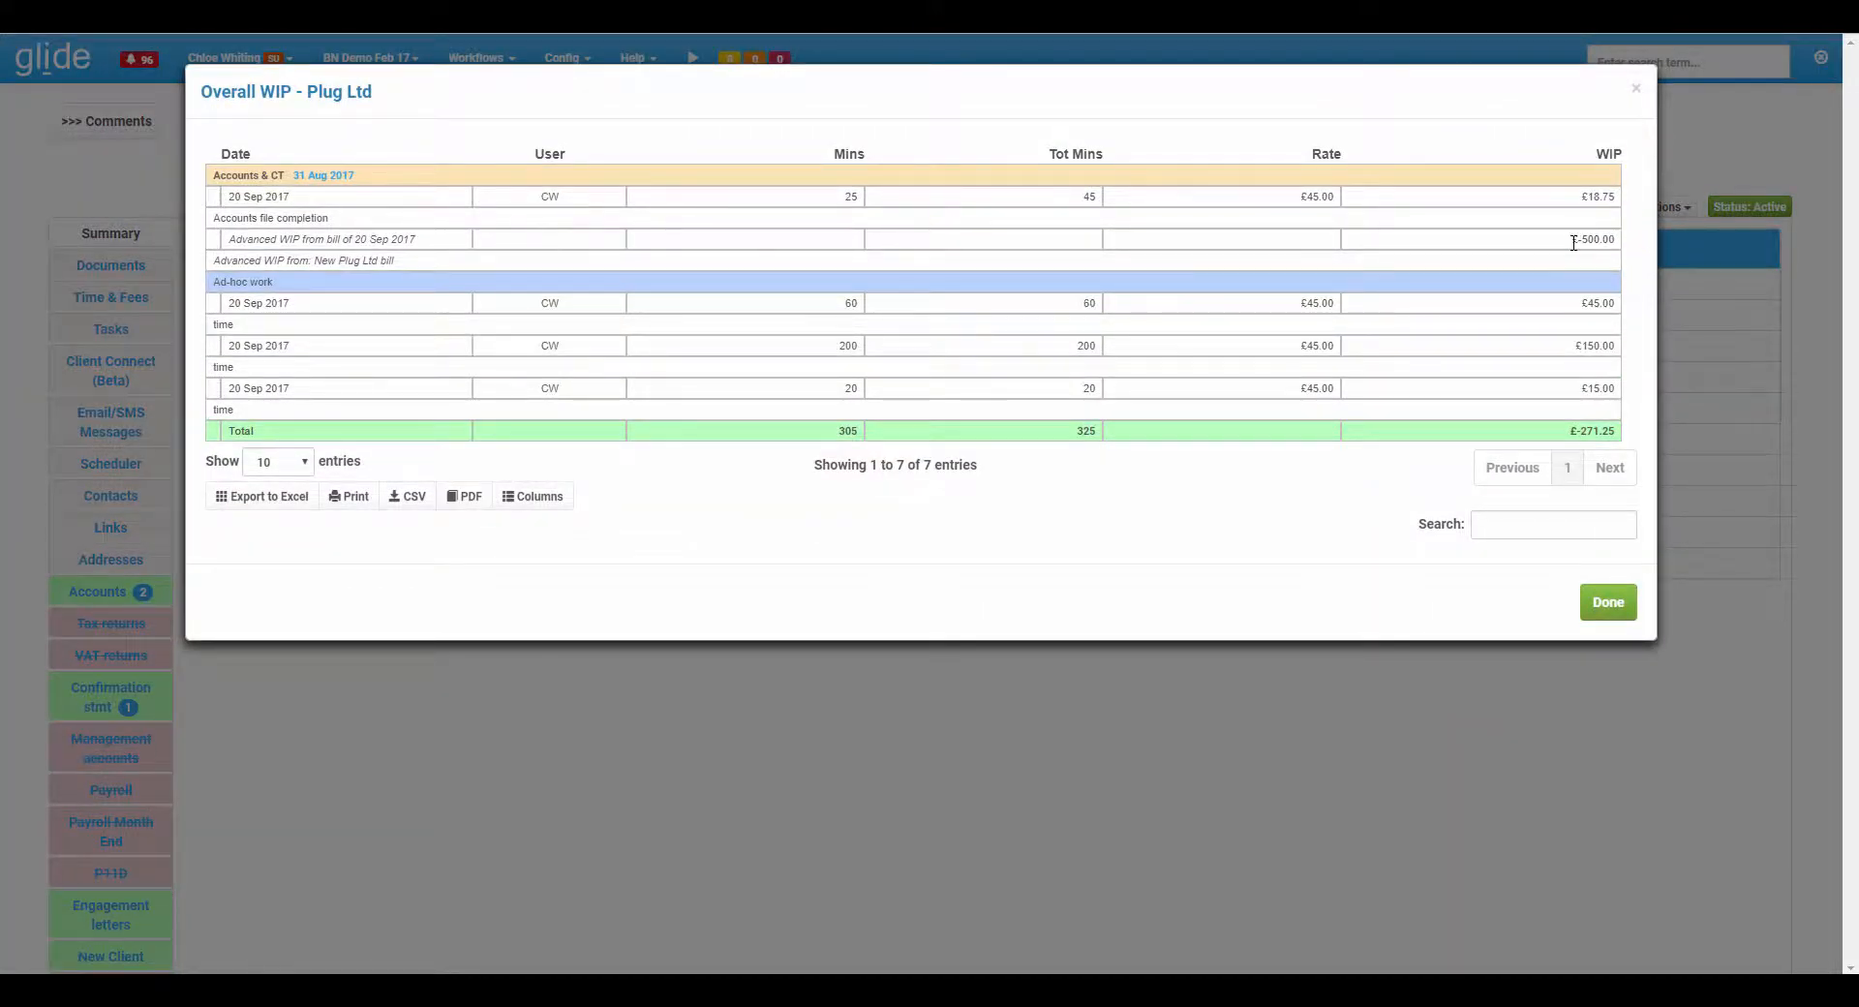
pyautogui.click(1609, 604)
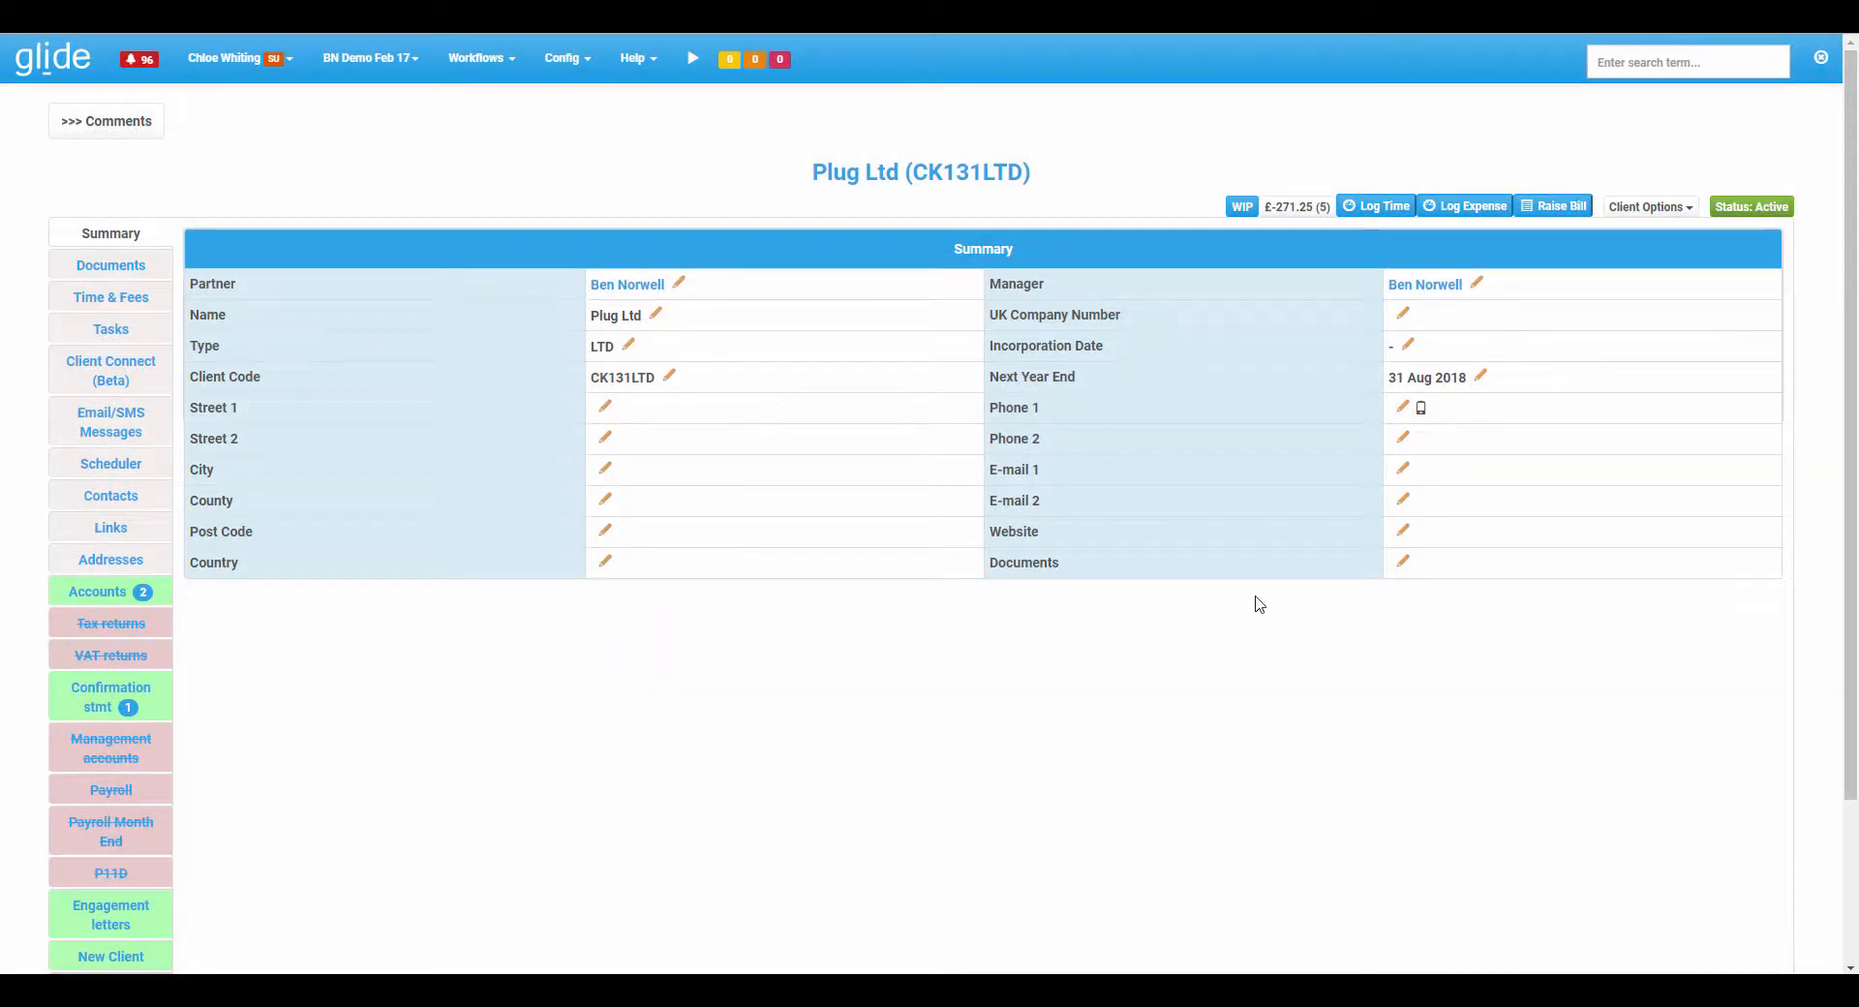
# Log 600 minutes to Plug Ltd under the General meetings category with the description "Work done".
pyautogui.press('t')
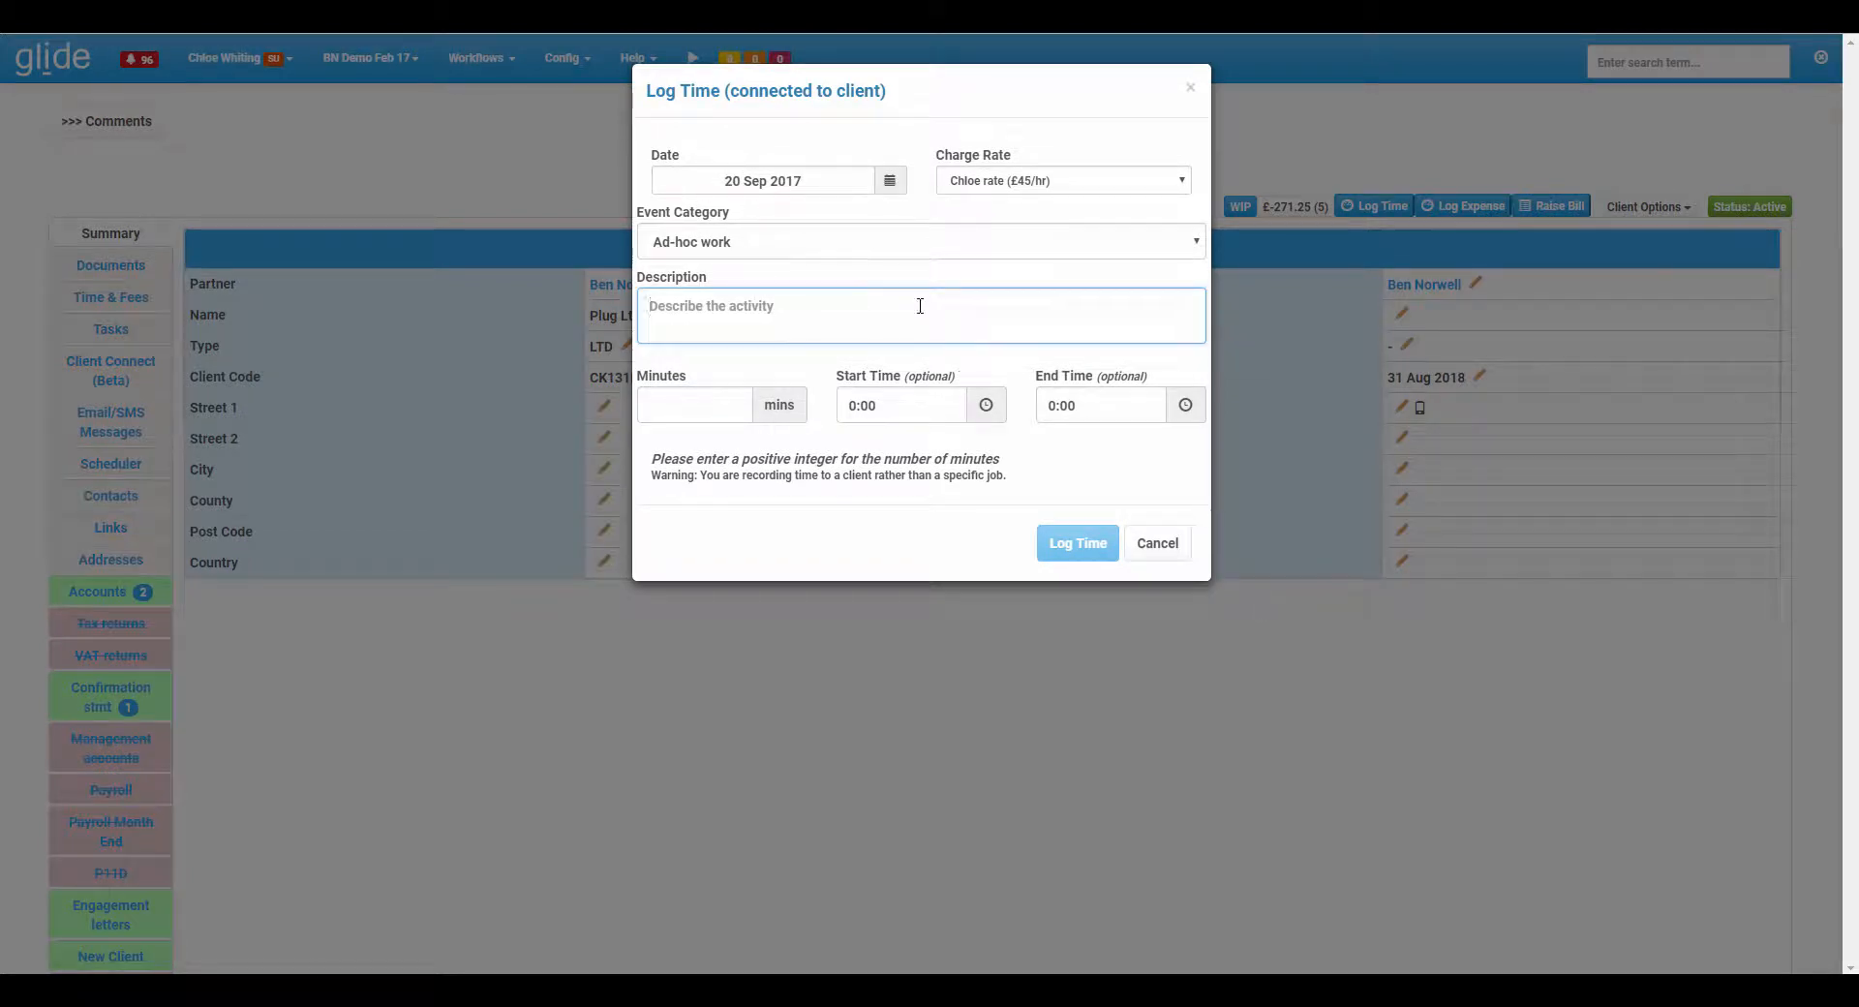
pyautogui.click(724, 241)
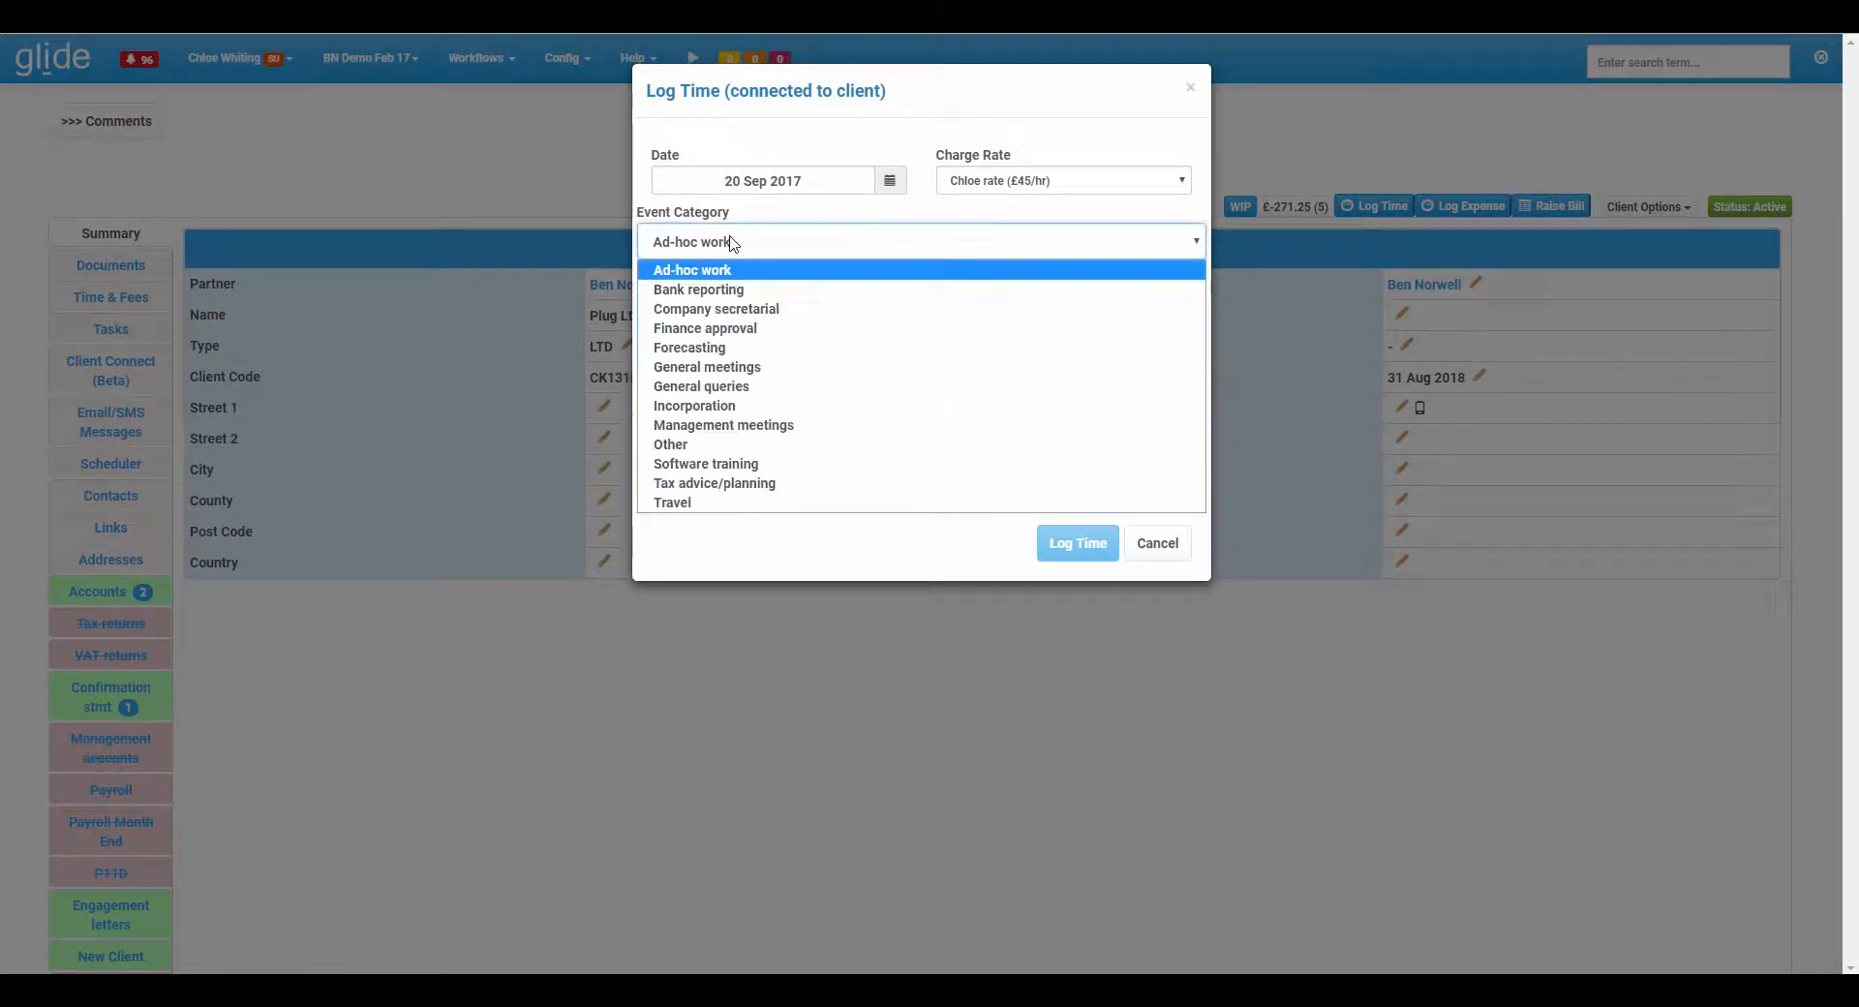
pyautogui.click(972, 537)
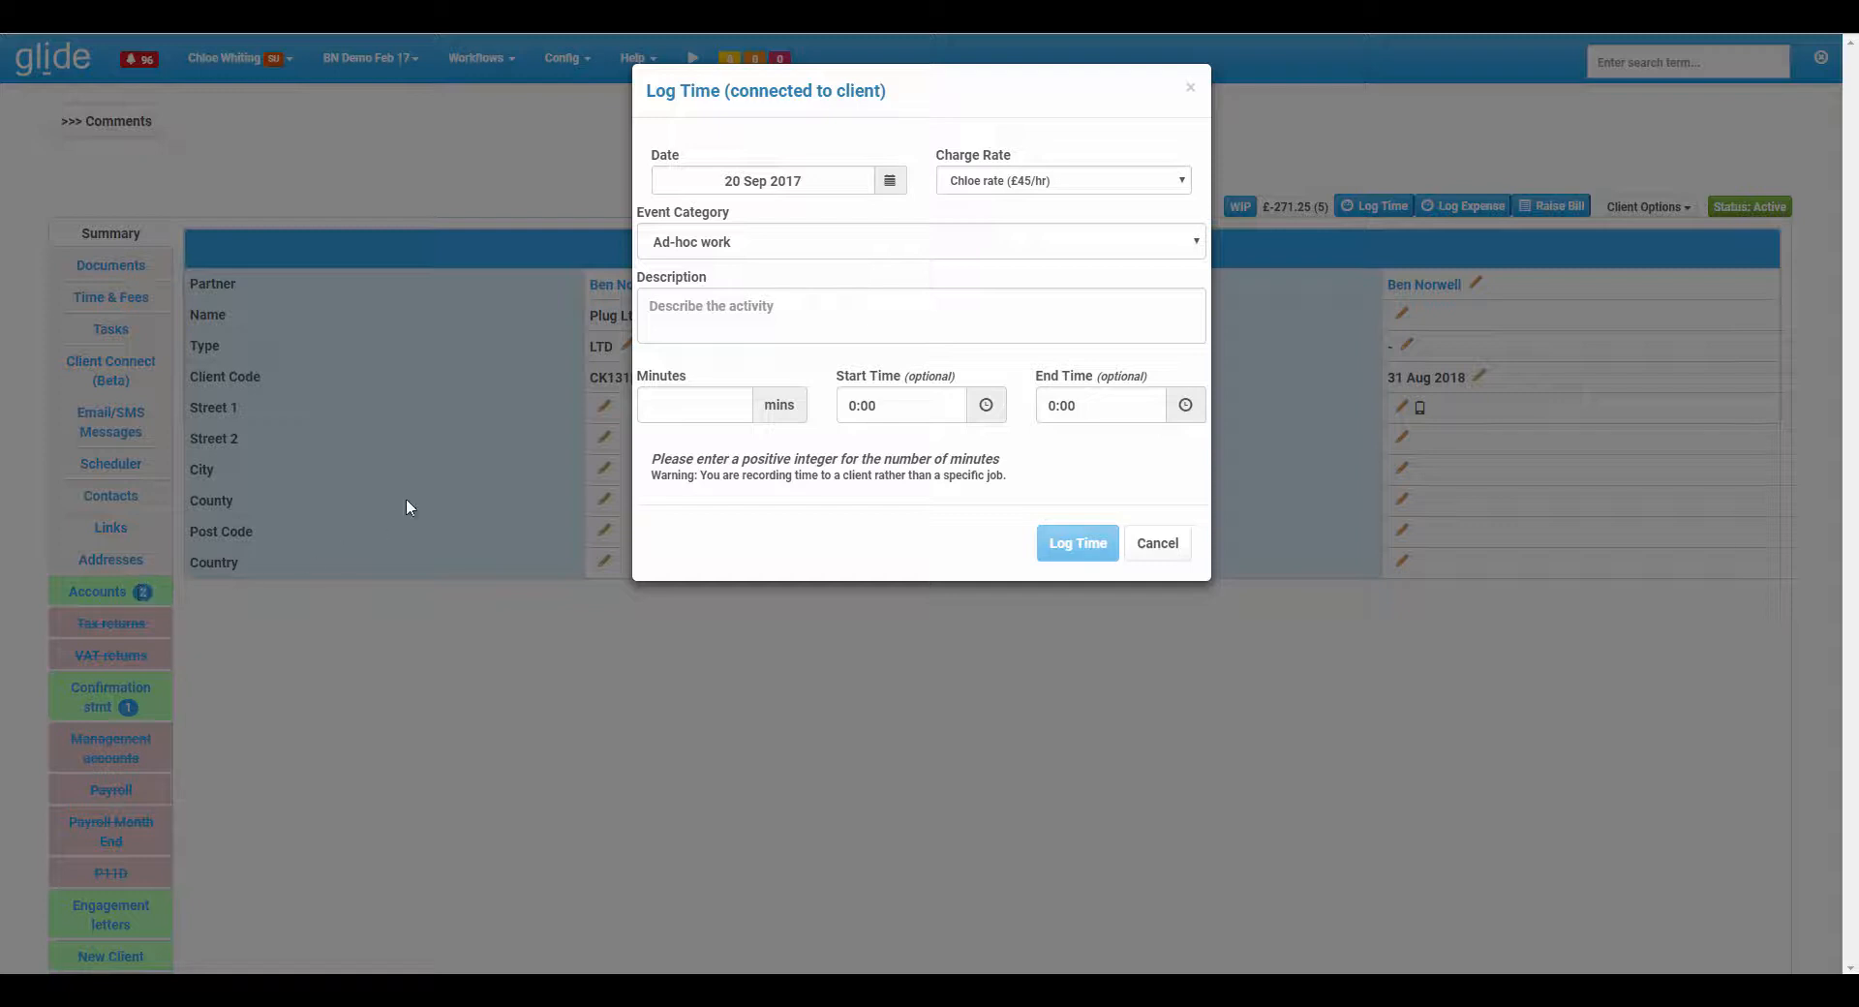
pyautogui.click(734, 247)
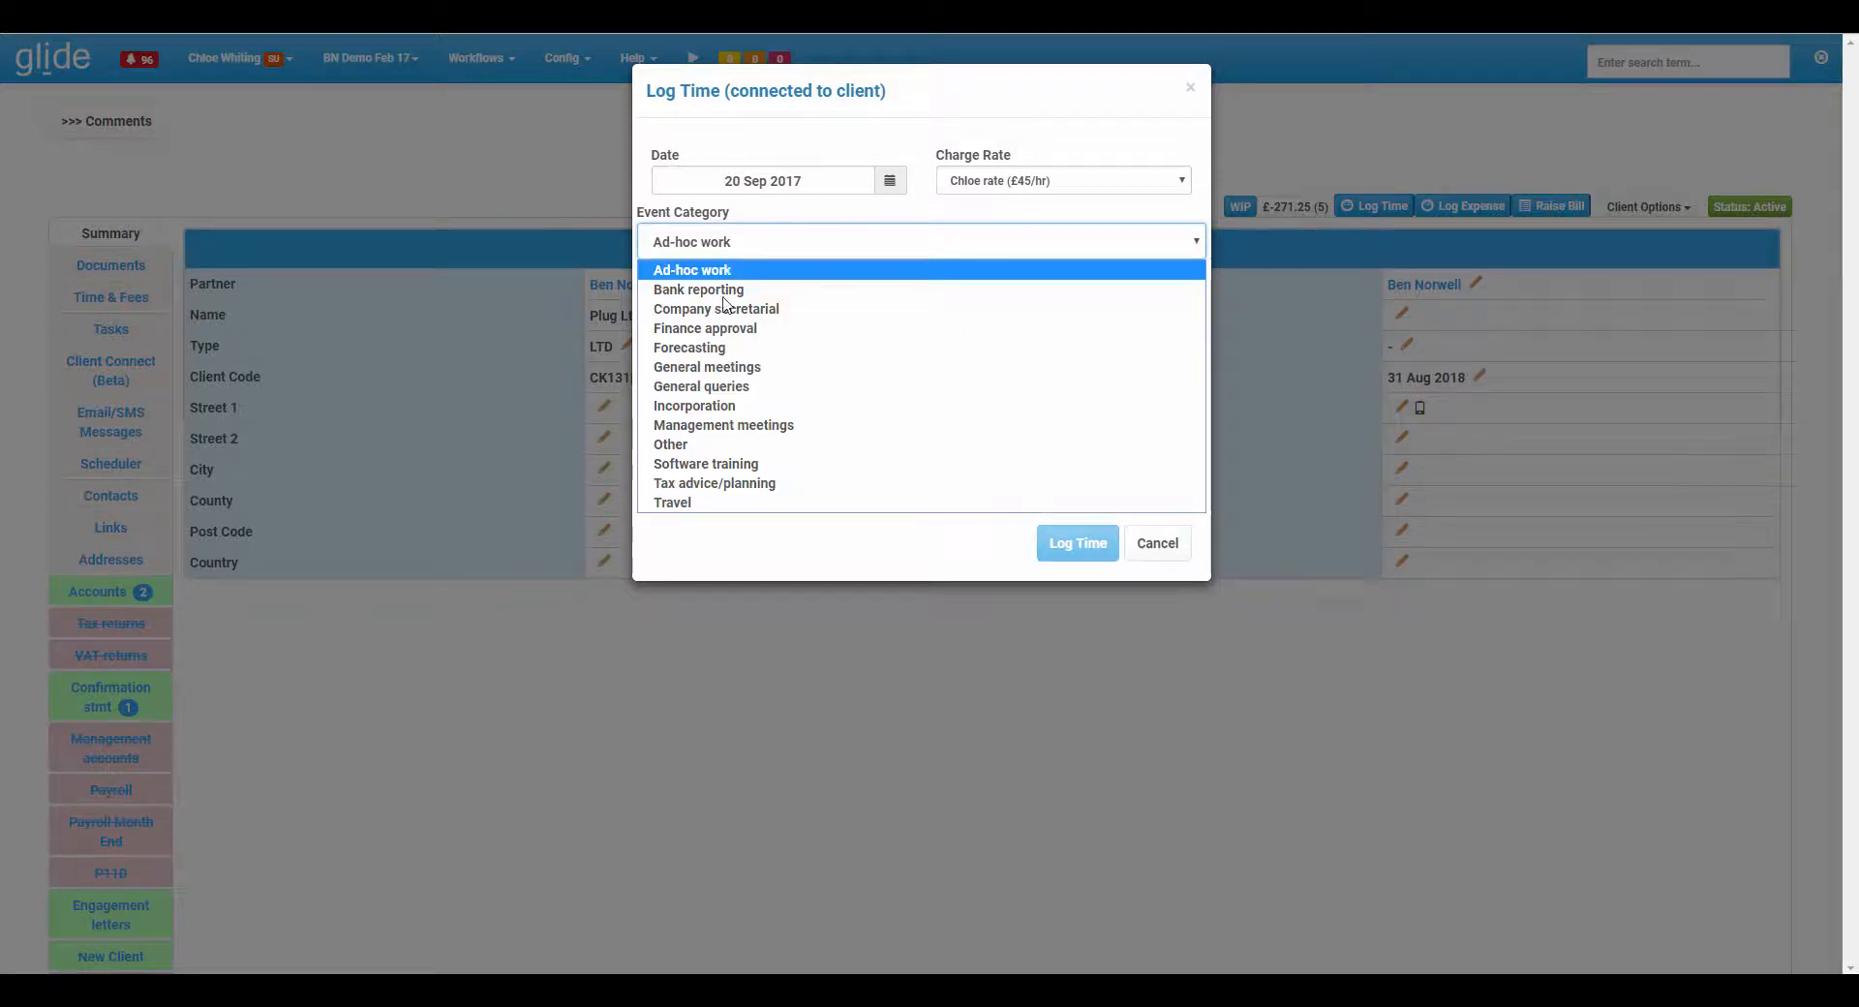
pyautogui.click(716, 367)
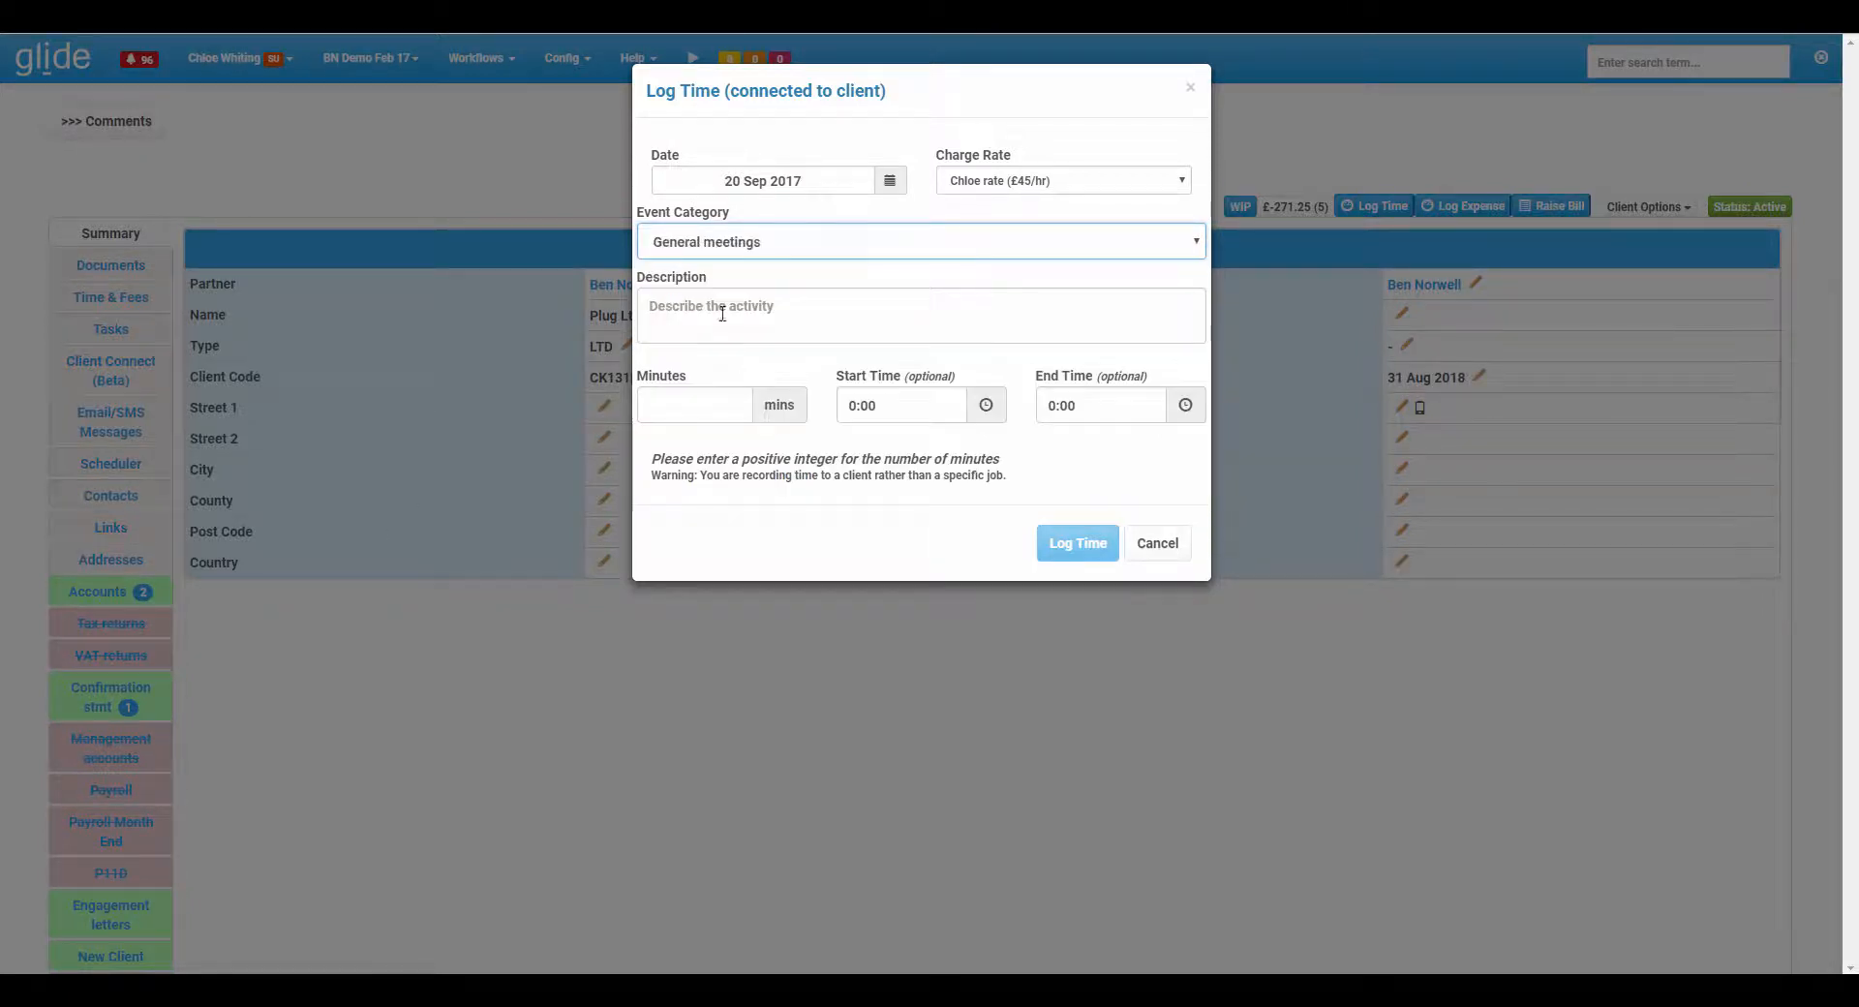
pyautogui.click(715, 308)
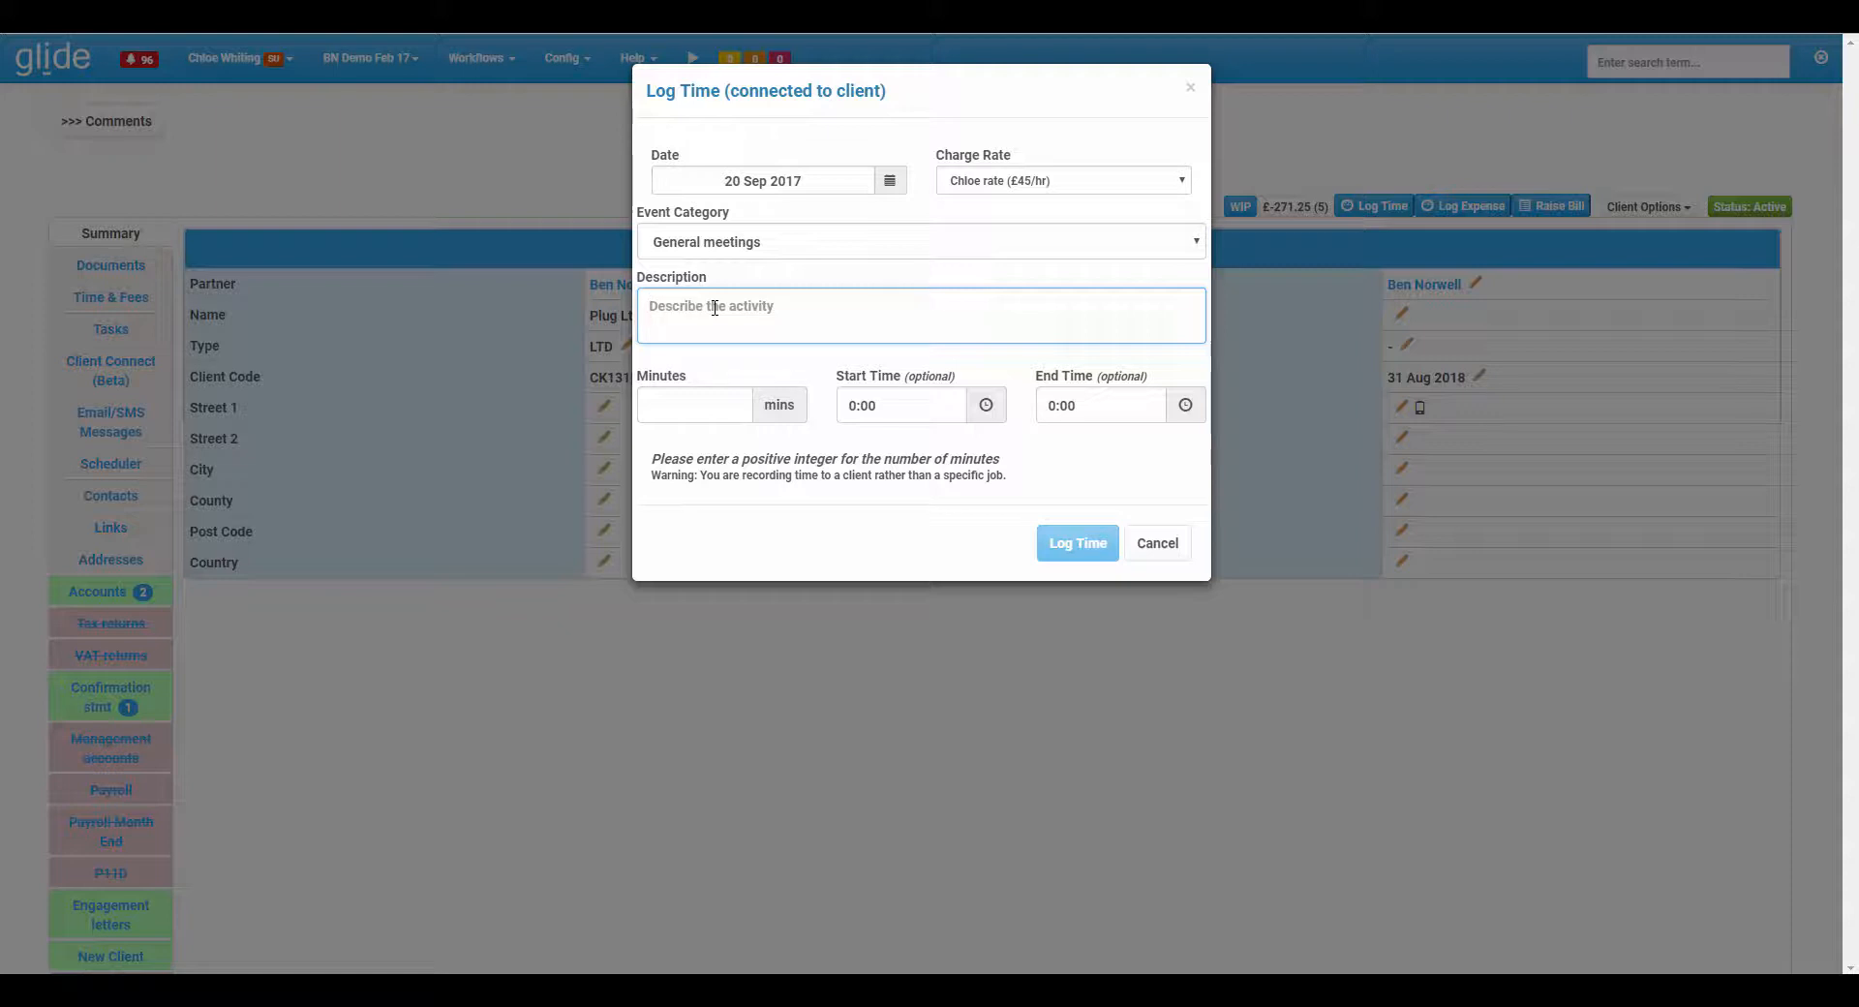
pyautogui.write('Work done')
pyautogui.press('Tab')
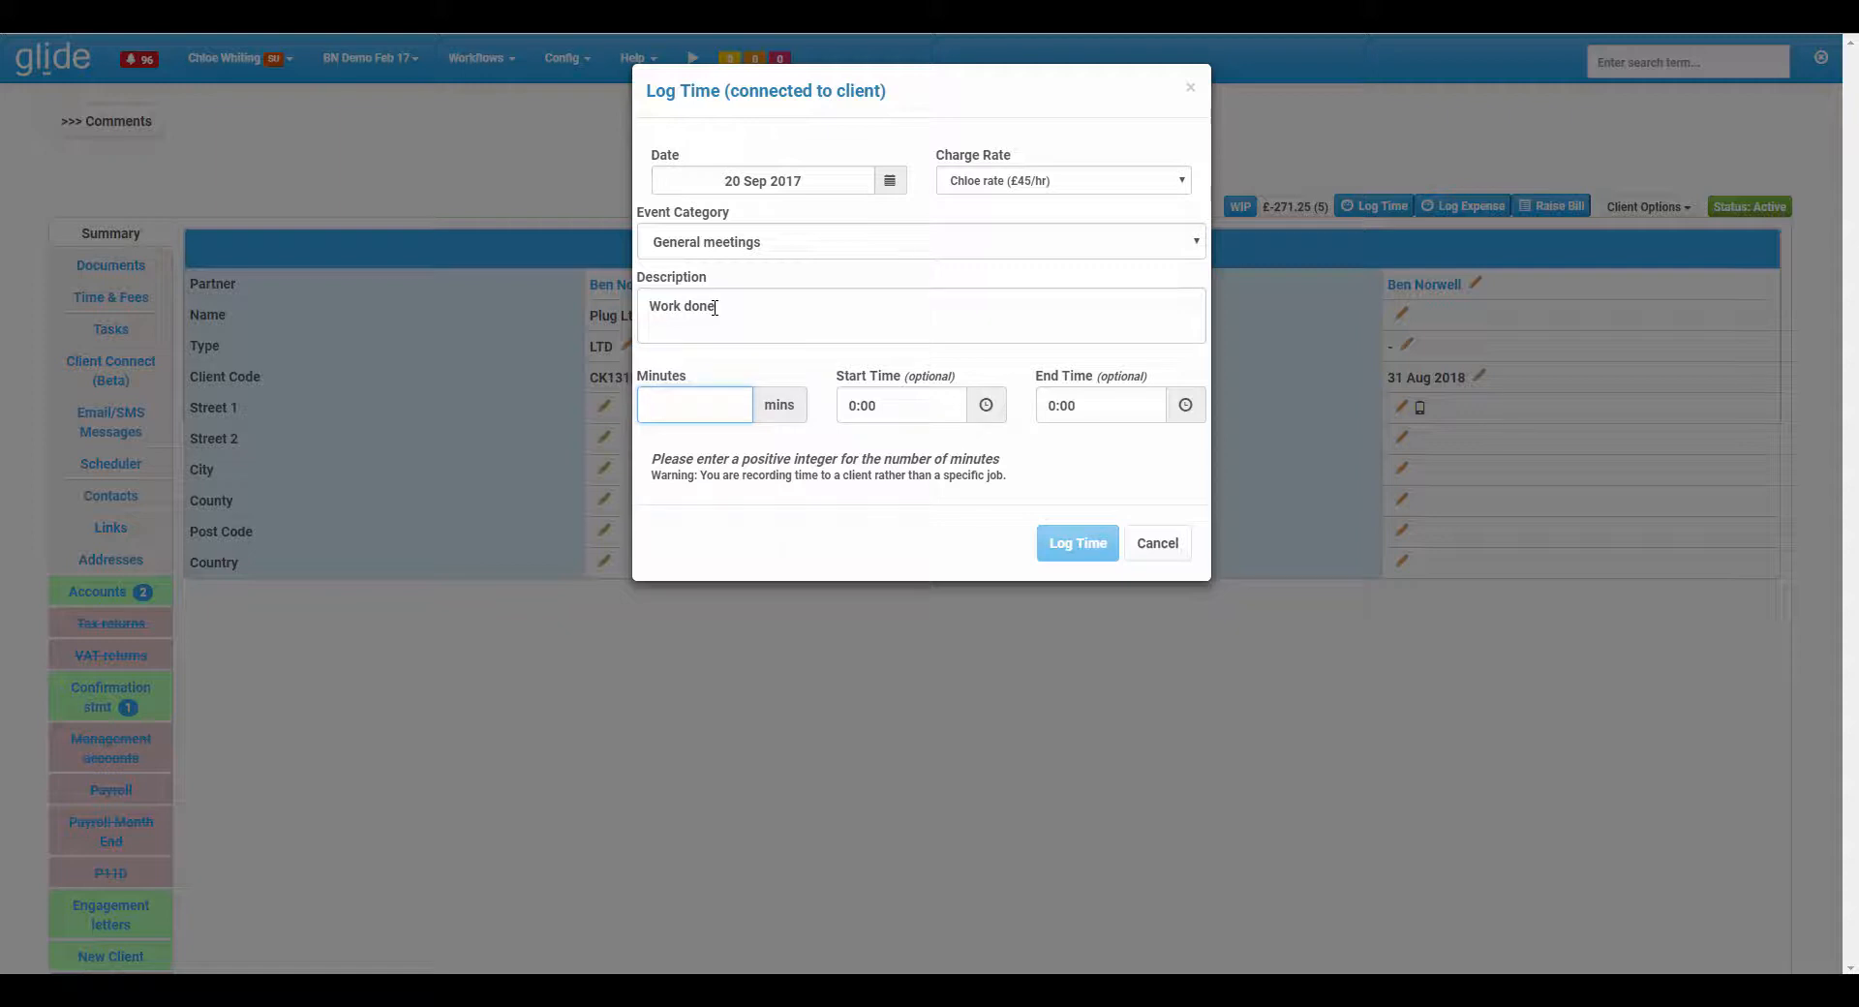
pyautogui.write('600')
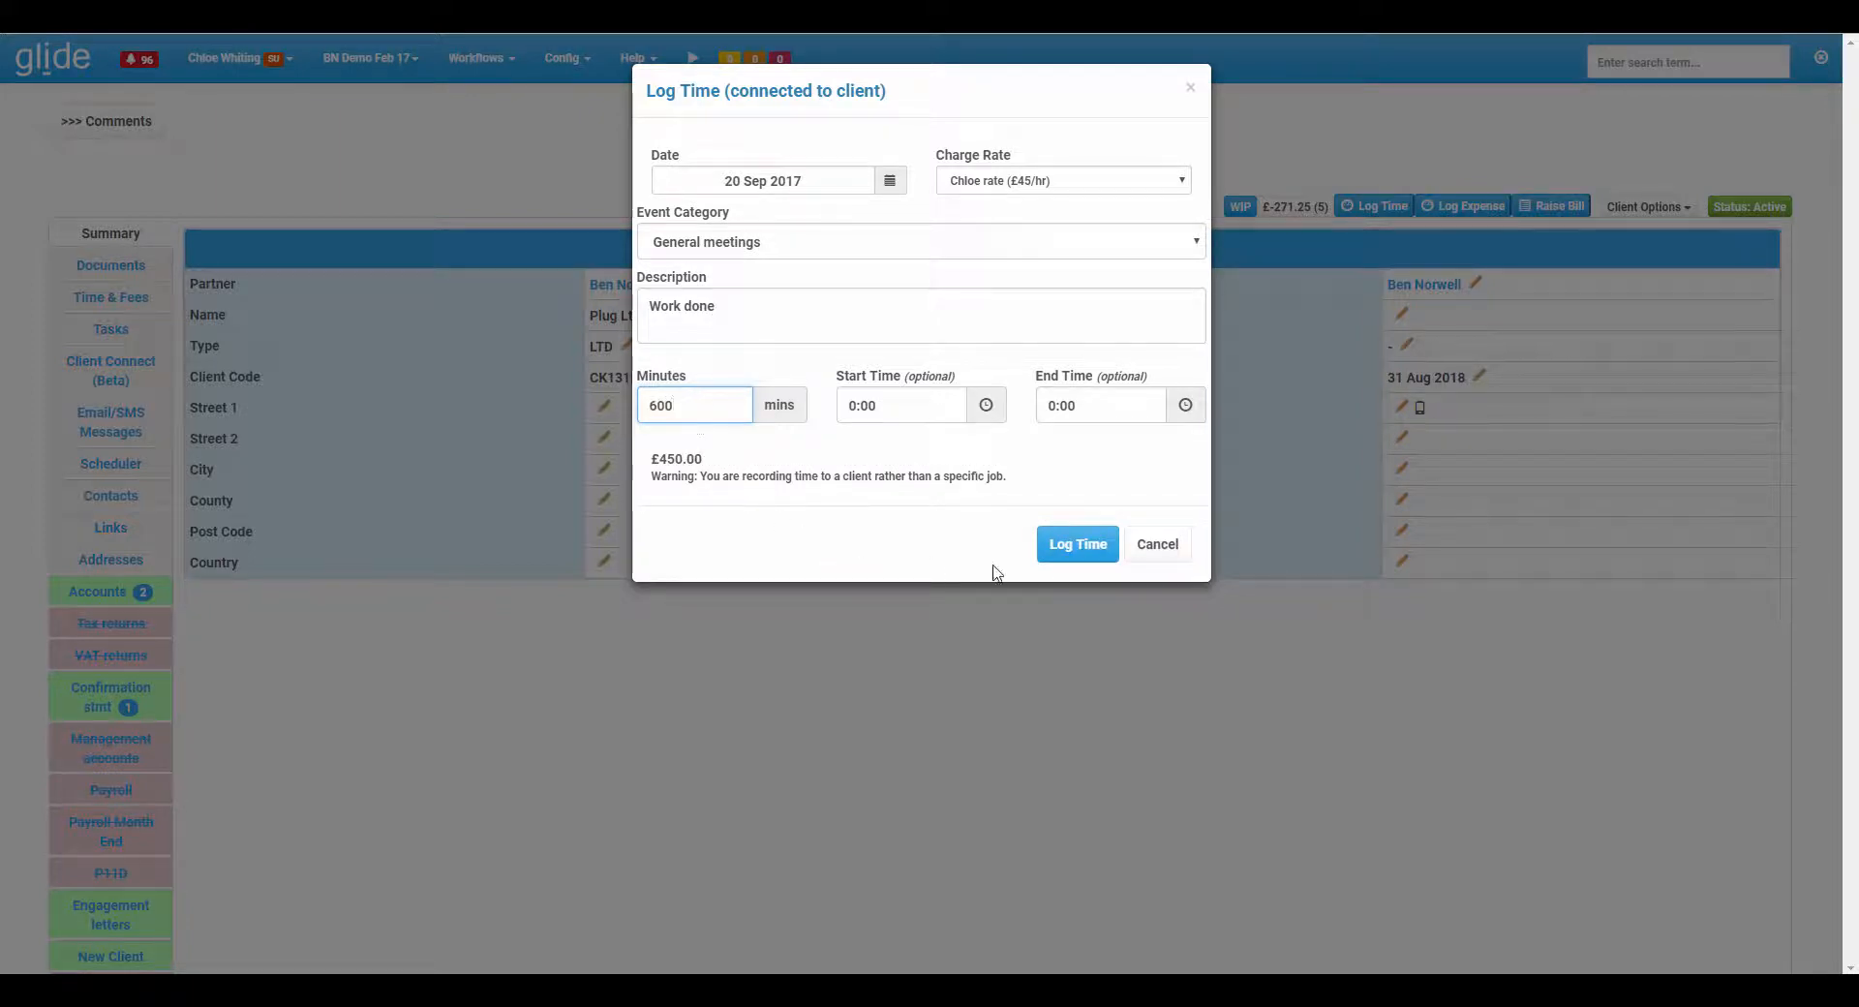
pyautogui.click(1084, 547)
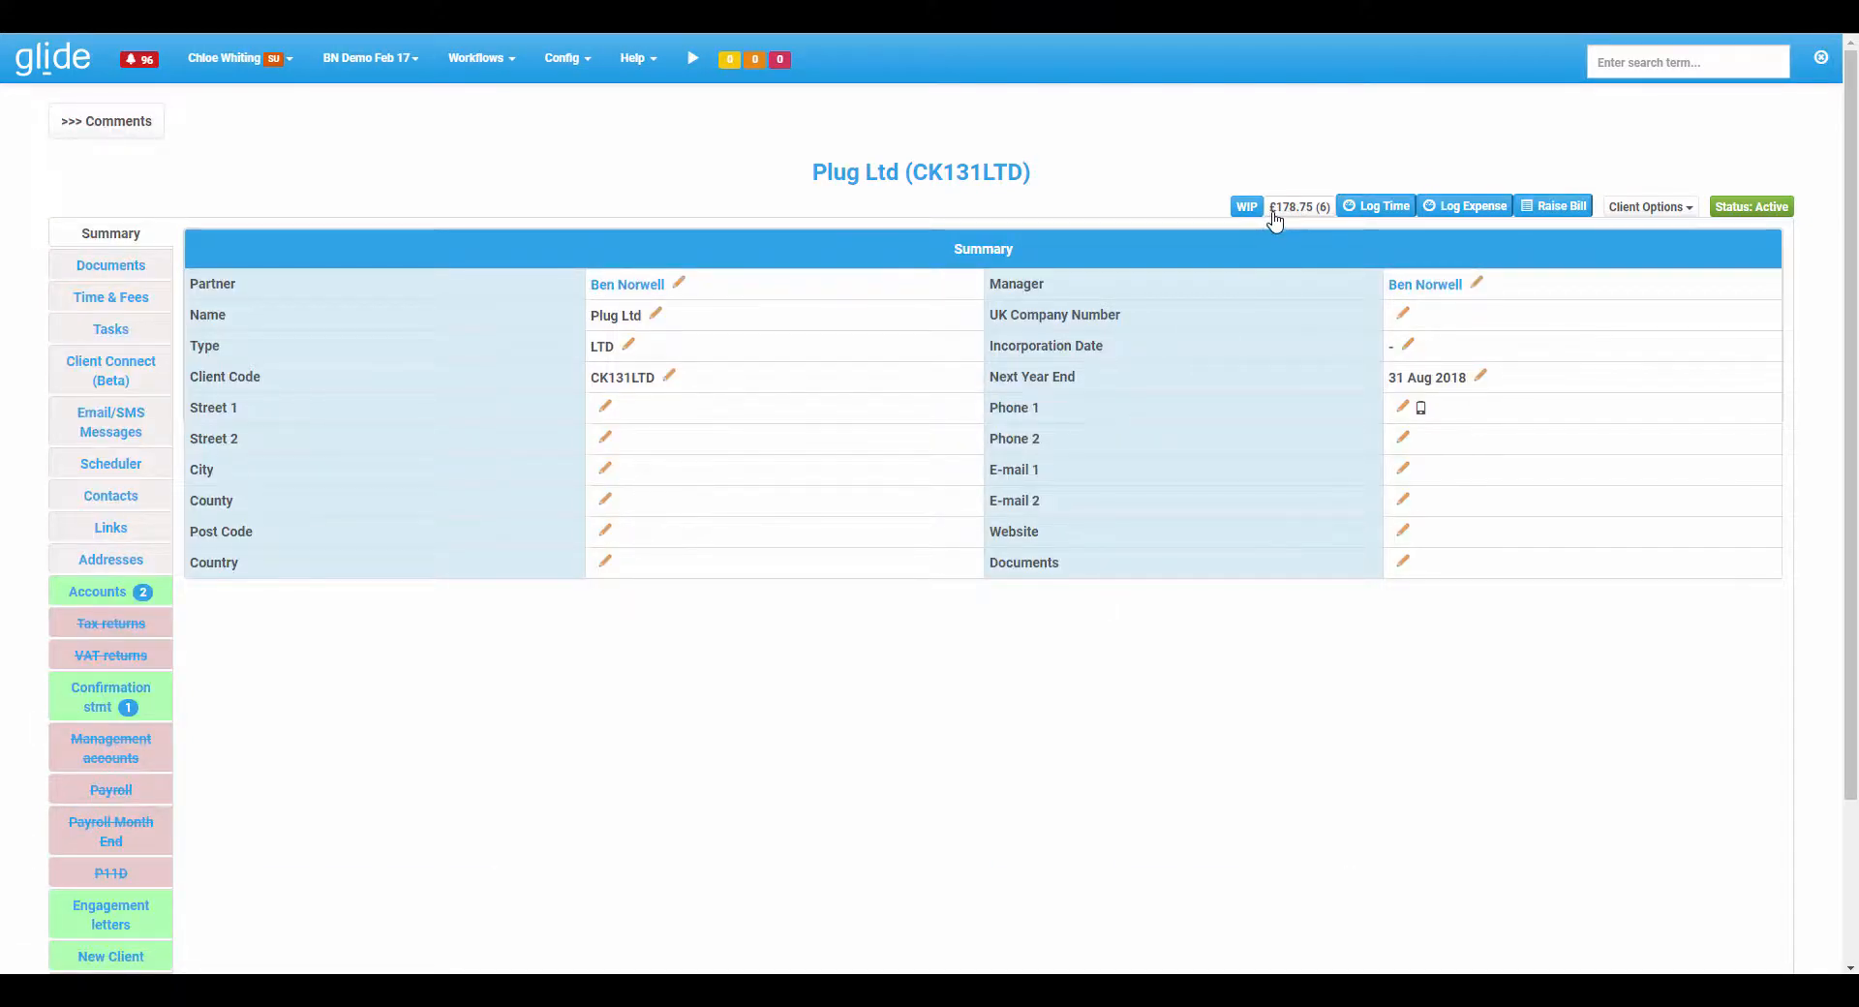
# Start a new Plug Ltd bill and try including the 60-minute and 200-minute ad-hoc work entries.
pyautogui.click(1561, 213)
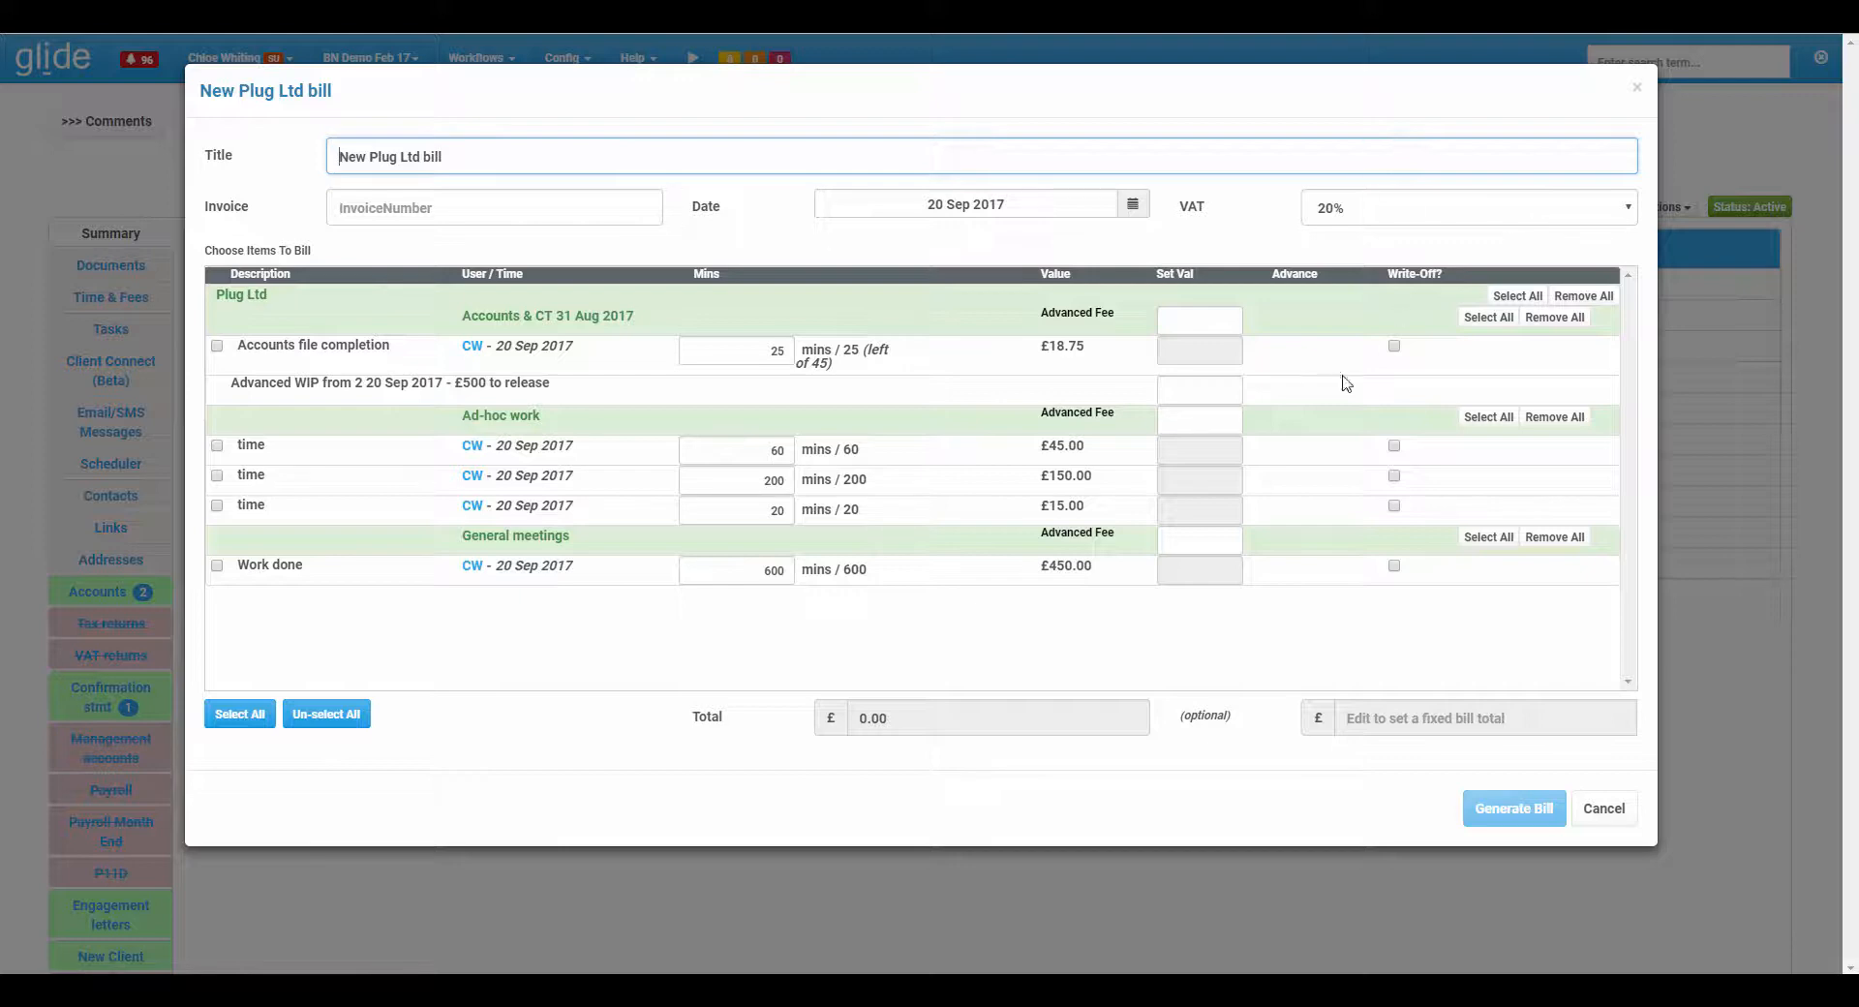
pyautogui.click(216, 447)
pyautogui.click(216, 475)
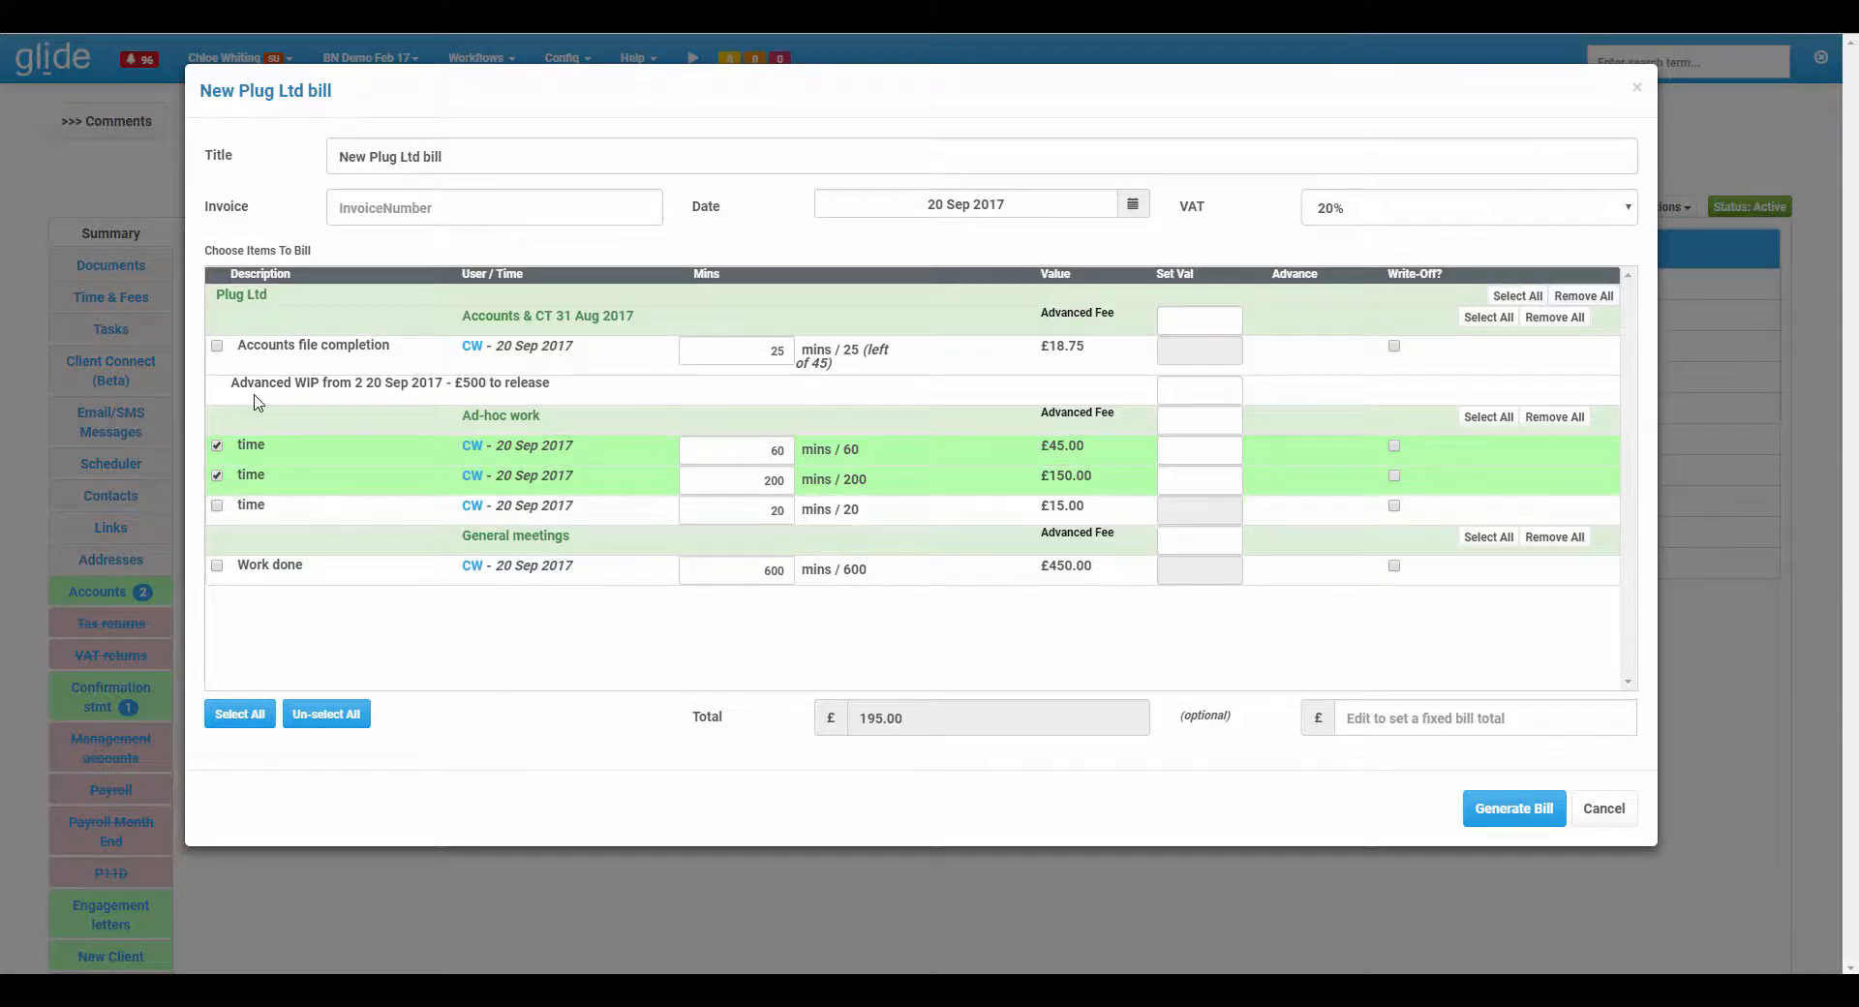
pyautogui.click(217, 447)
pyautogui.click(216, 475)
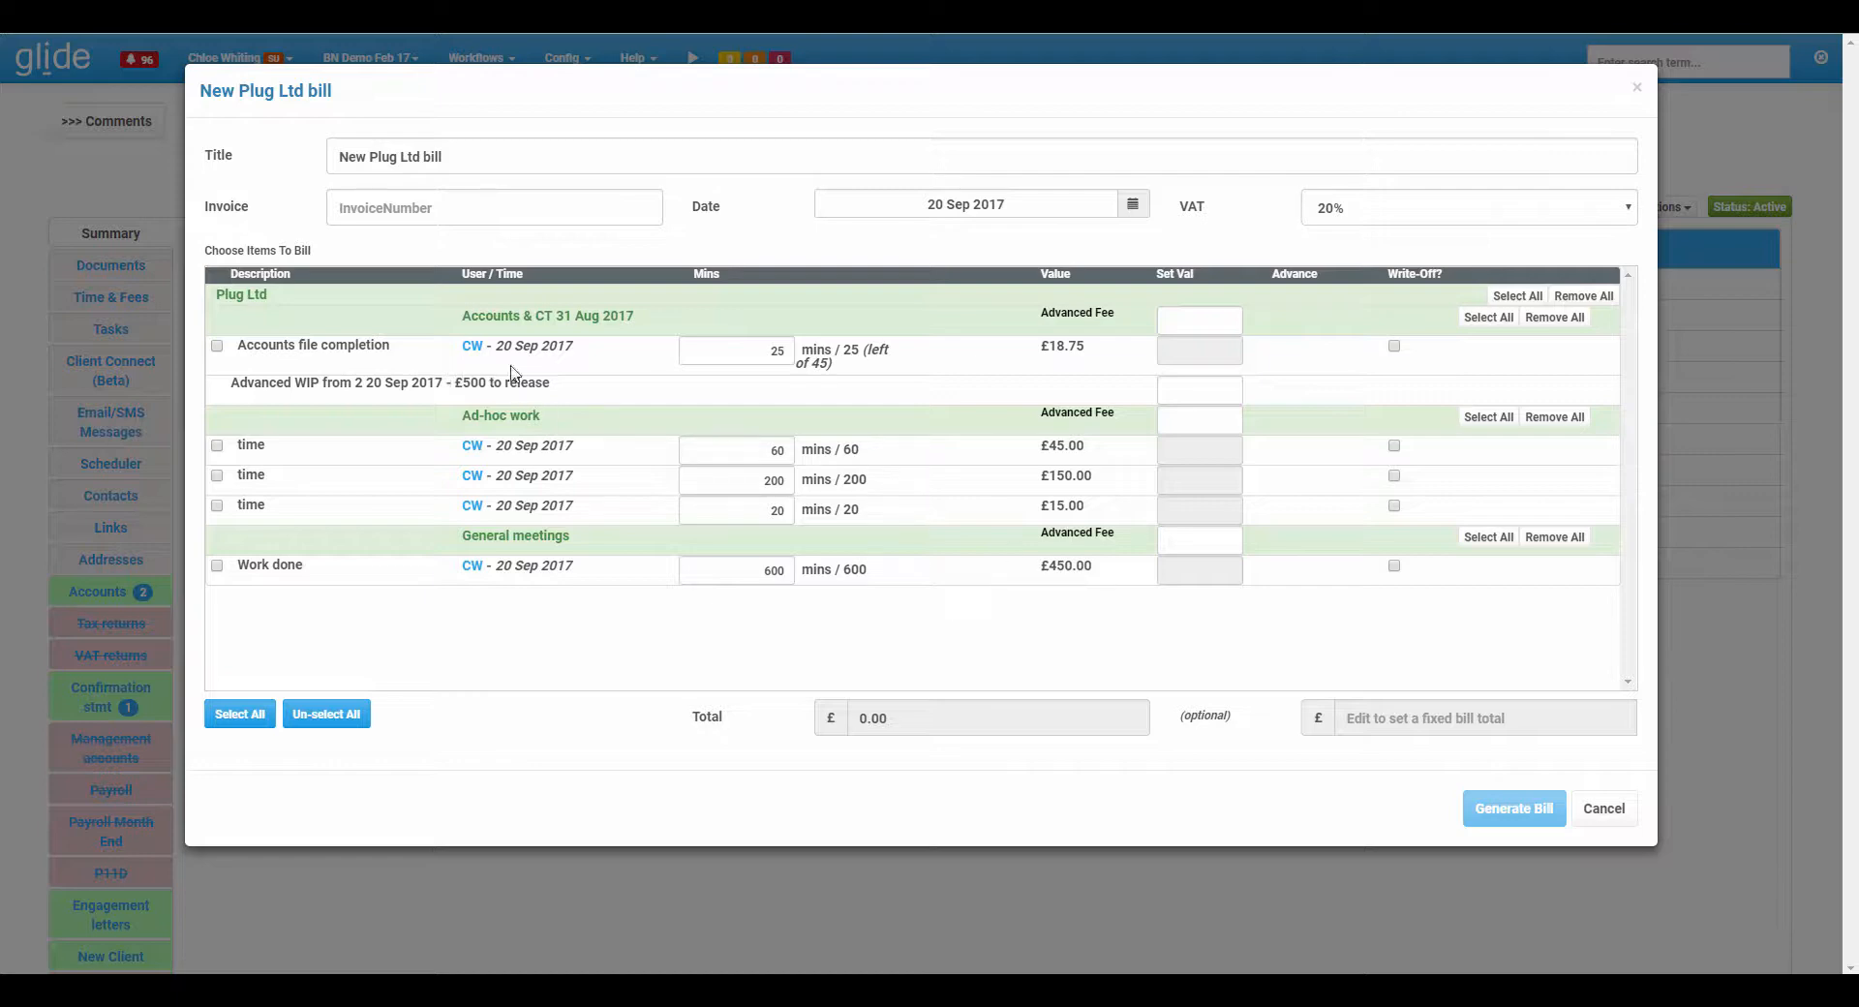
# Release the advanced WIP with a value of -500 and include the Work done entry at a set value of 500.
pyautogui.click(1192, 385)
pyautogui.write('-500')
pyautogui.click(217, 567)
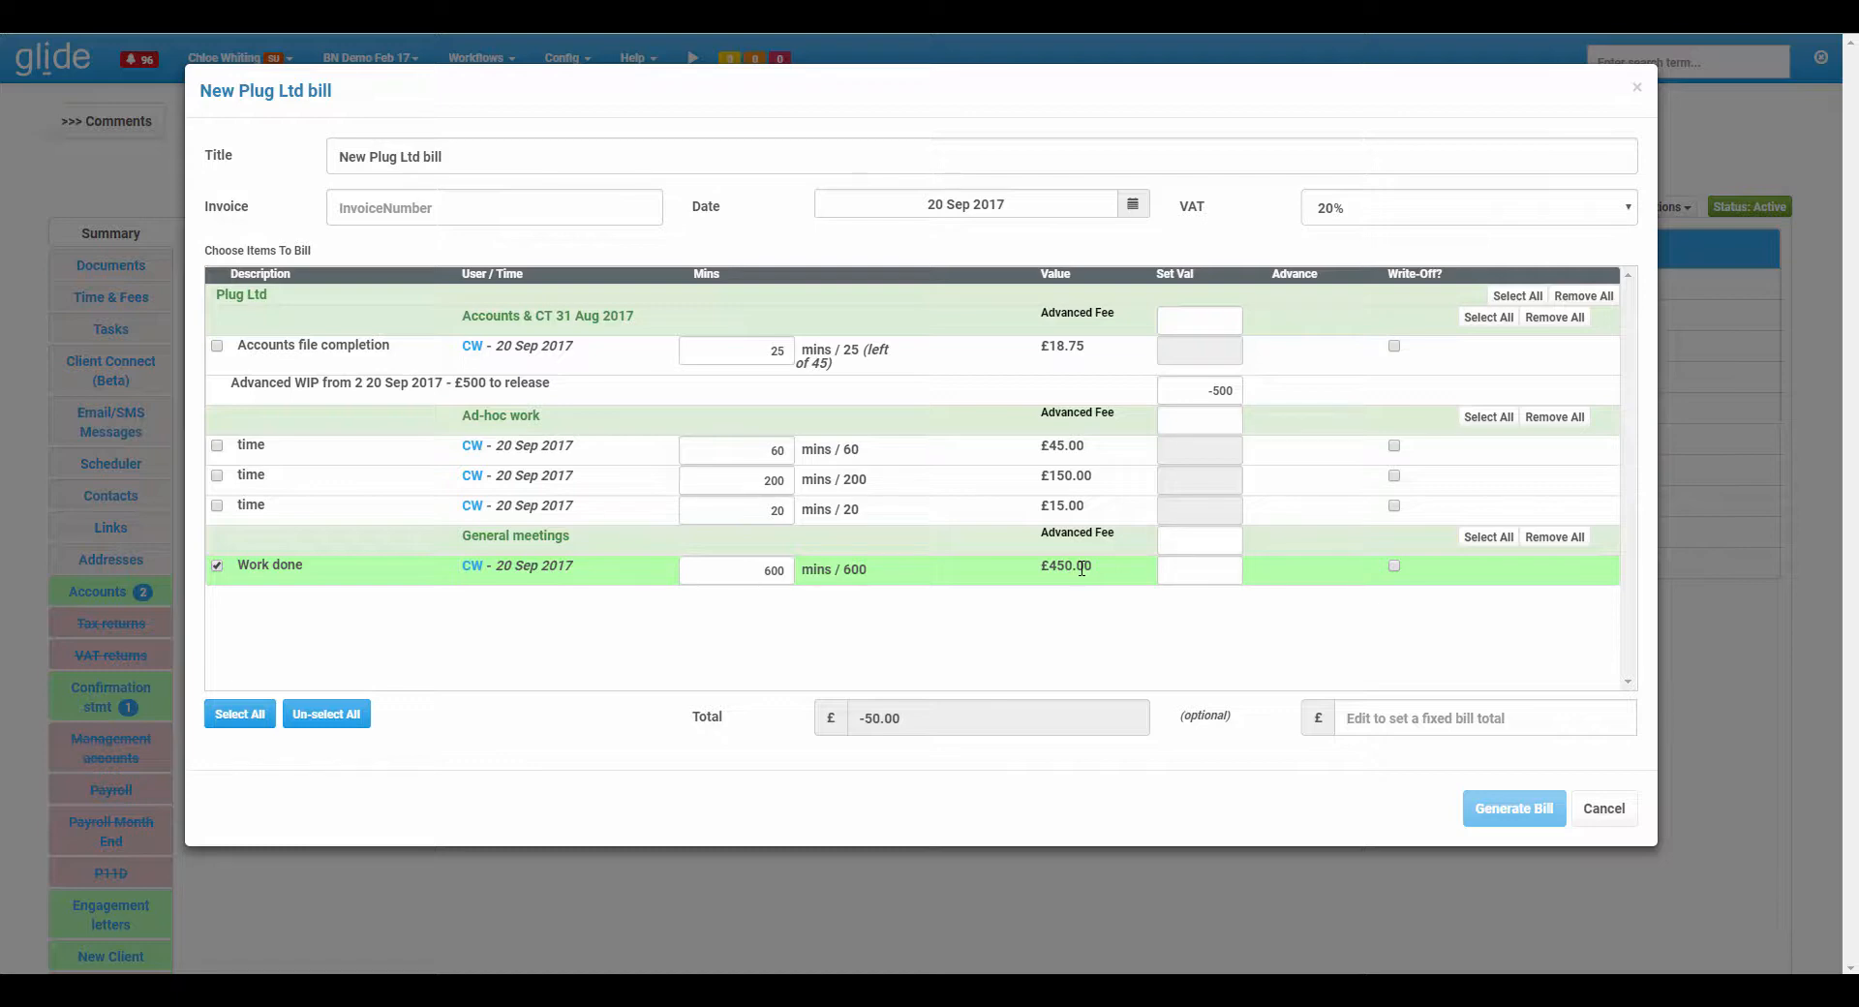
pyautogui.click(1182, 568)
pyautogui.write('500')
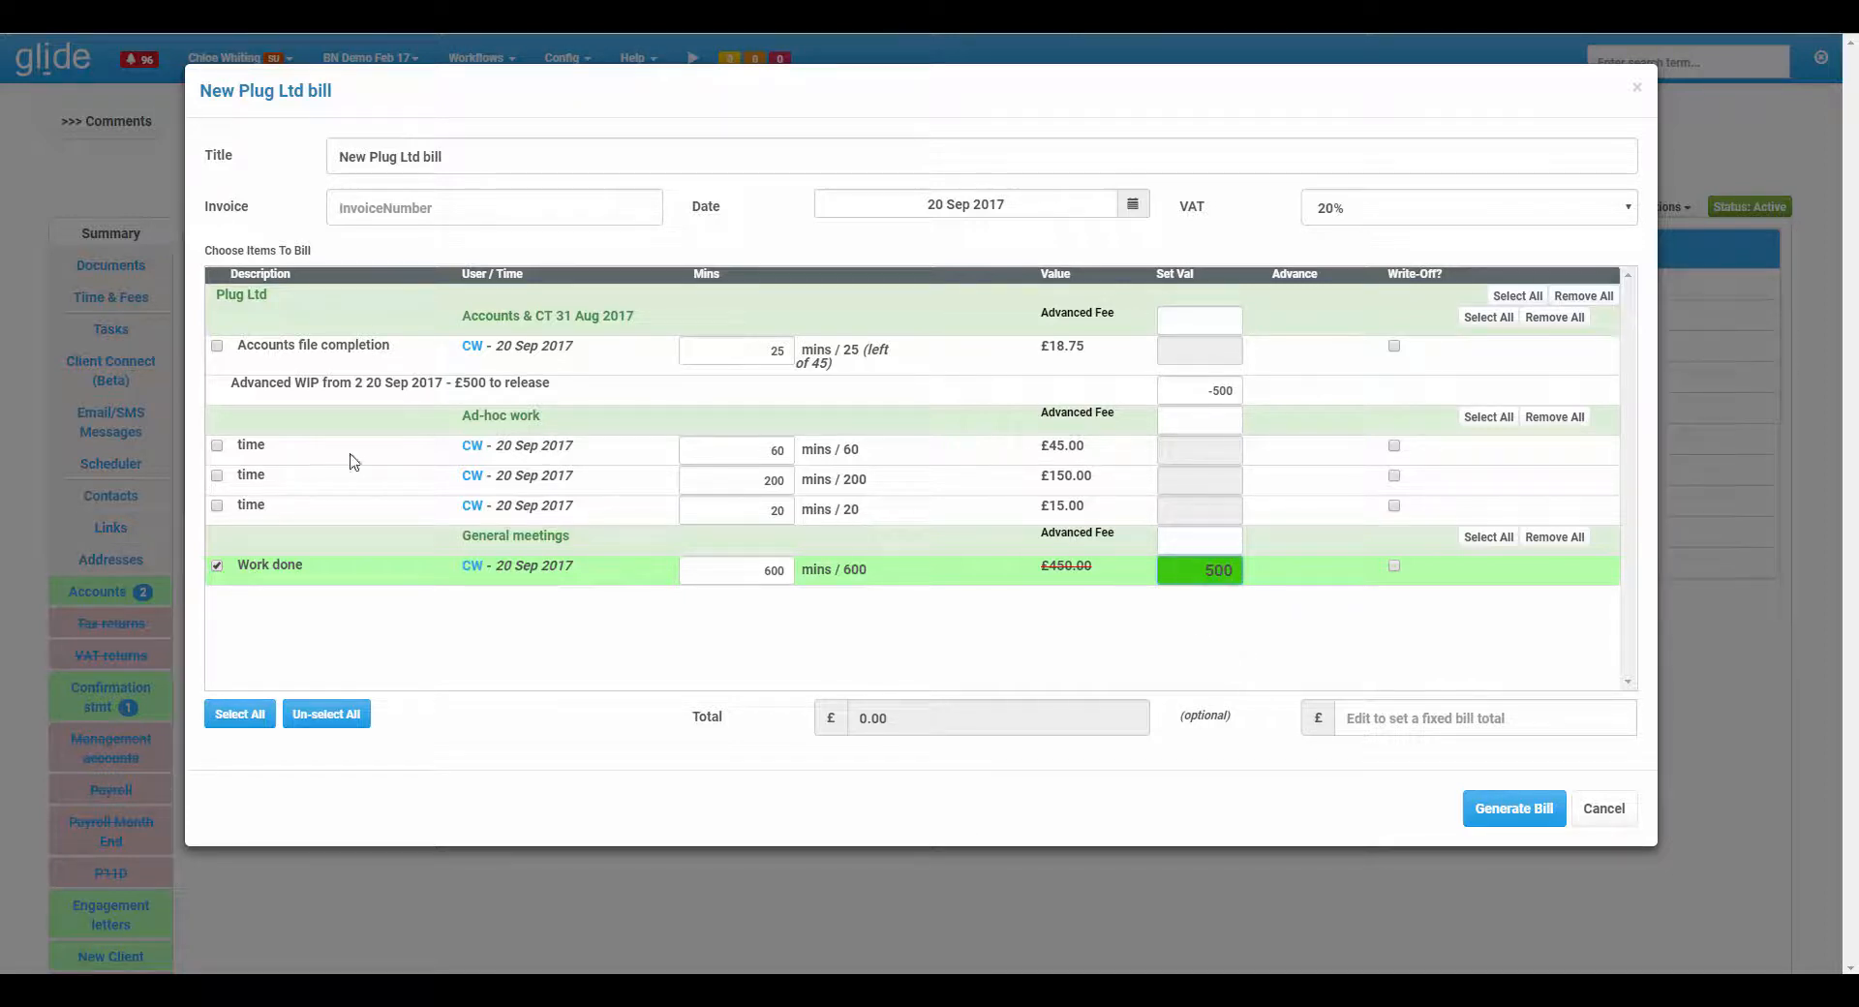
# Include the 60-minute and 200-minute ad-hoc work entries and set a fixed bill total of £250.
pyautogui.click(216, 446)
pyautogui.click(217, 475)
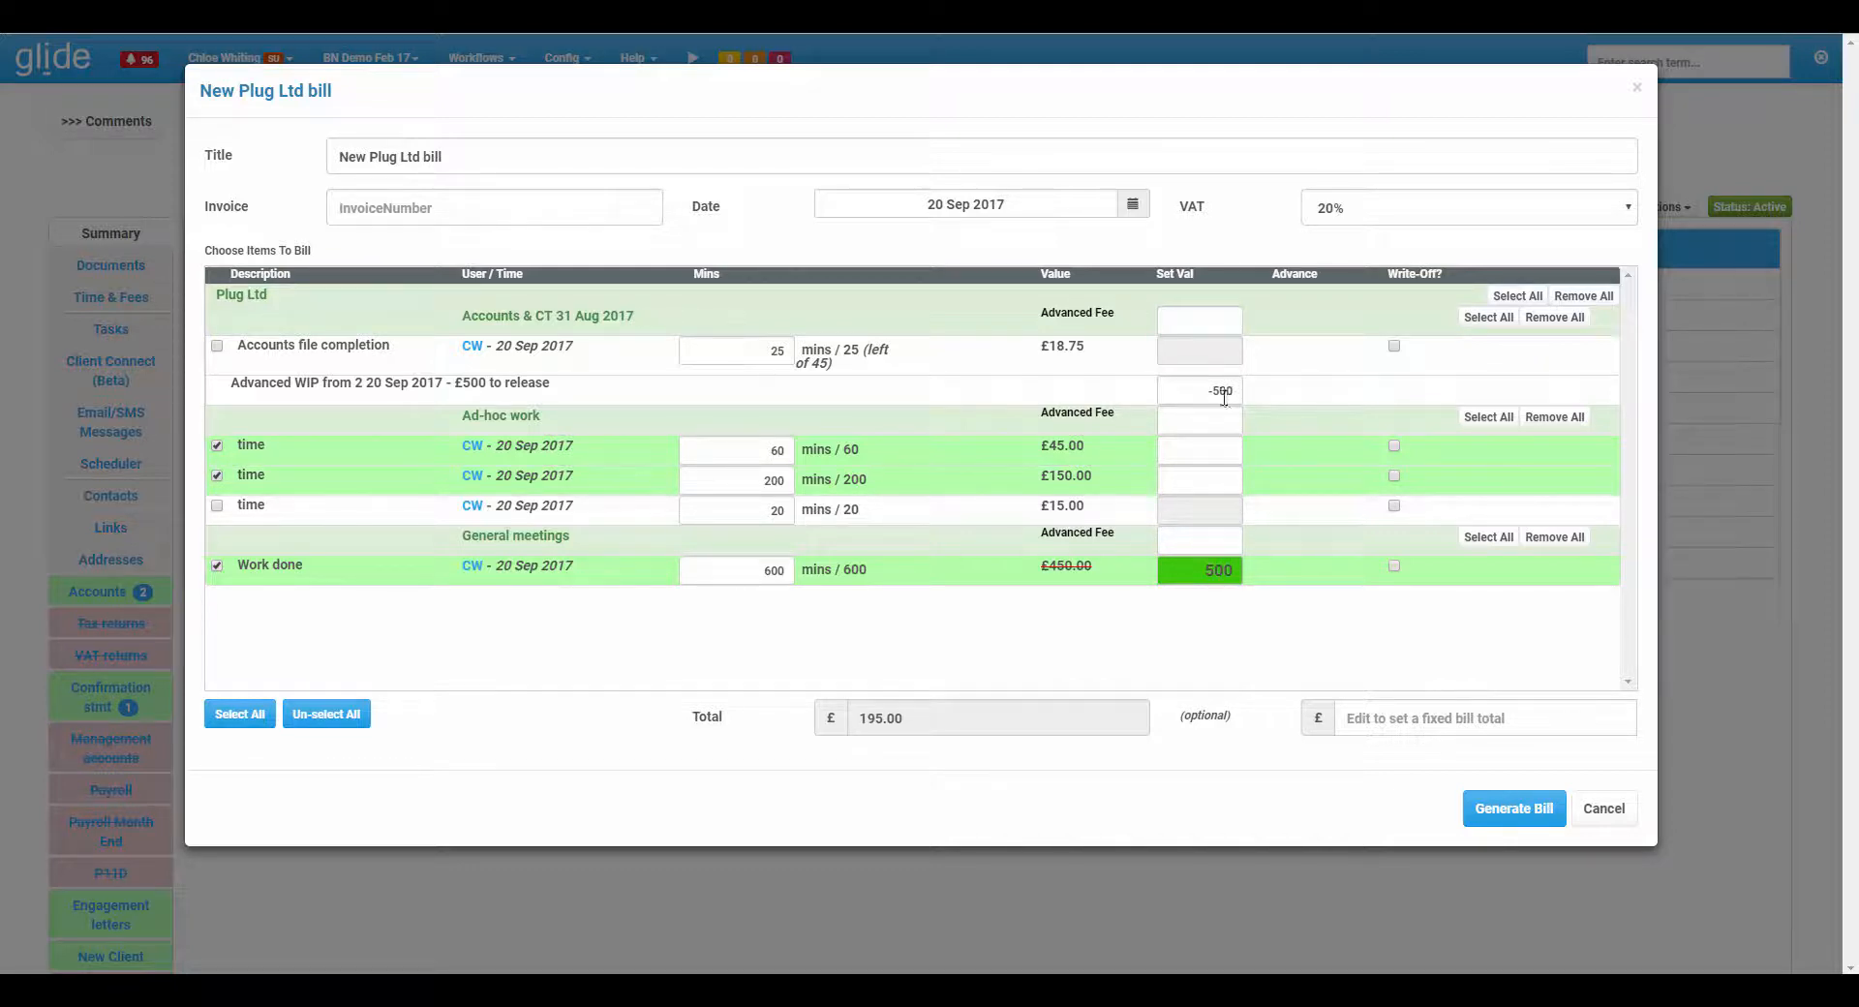
pyautogui.click(1379, 720)
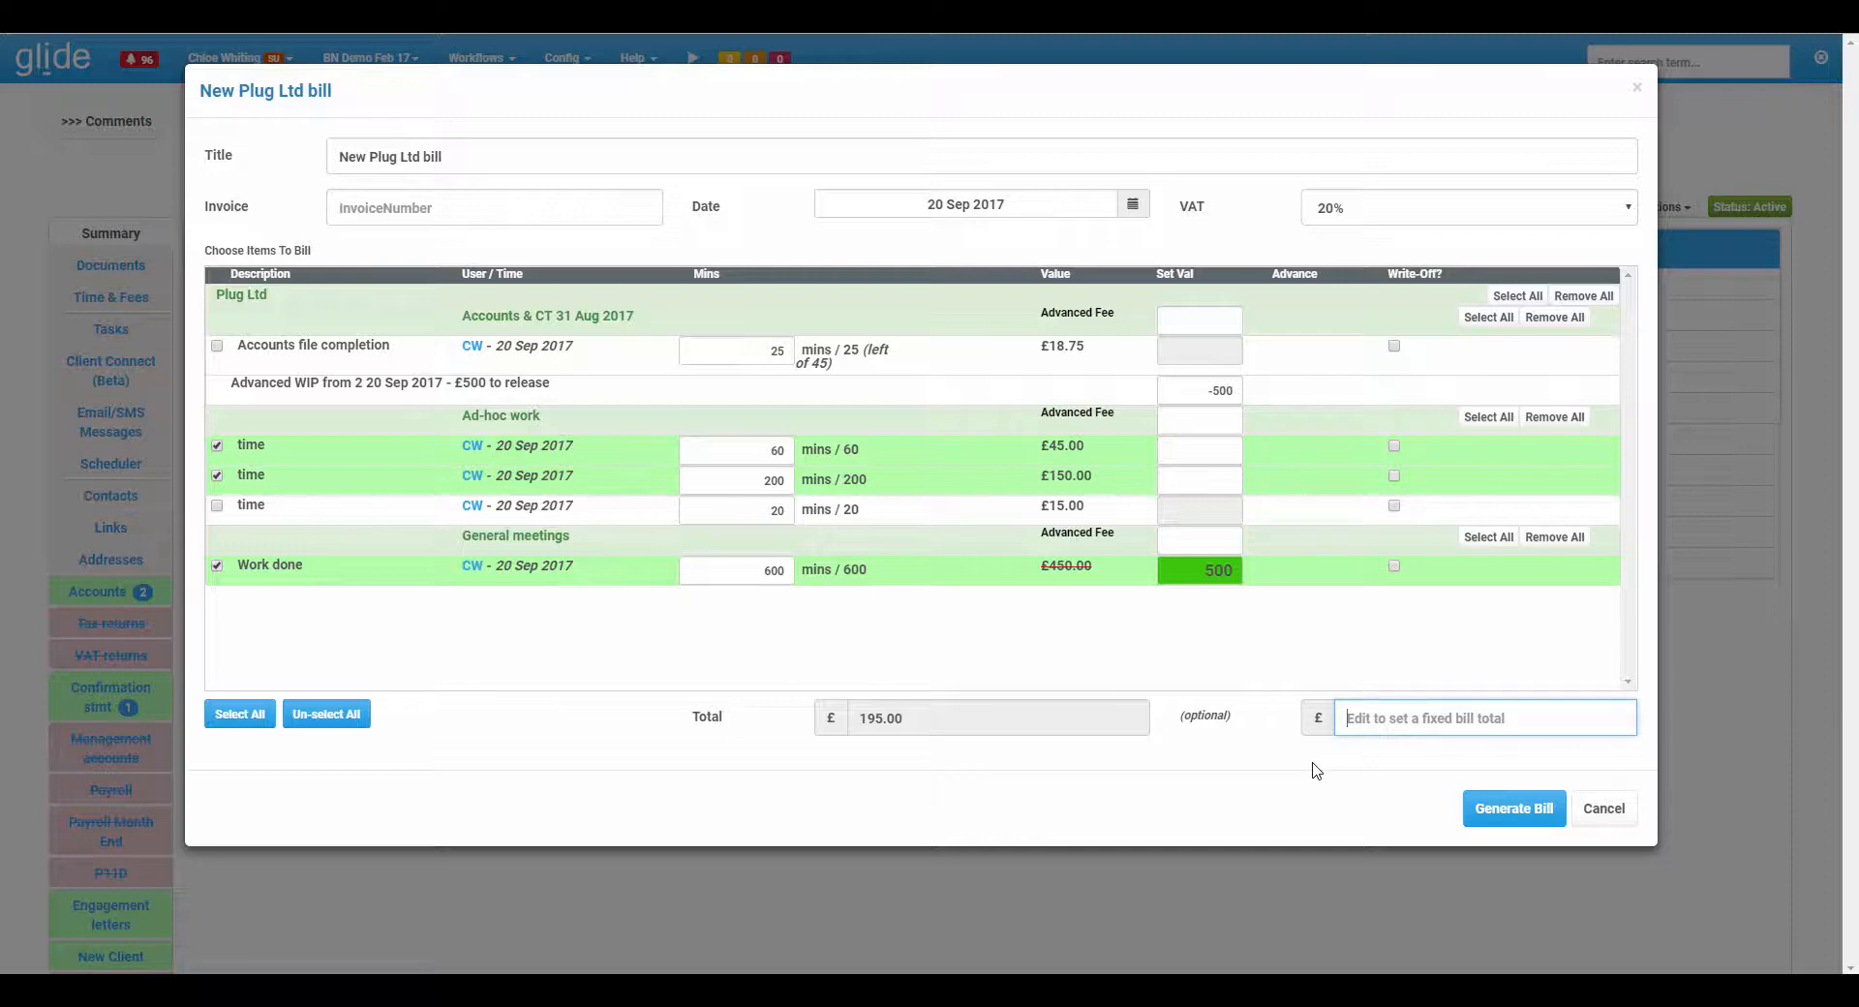
pyautogui.write('250')
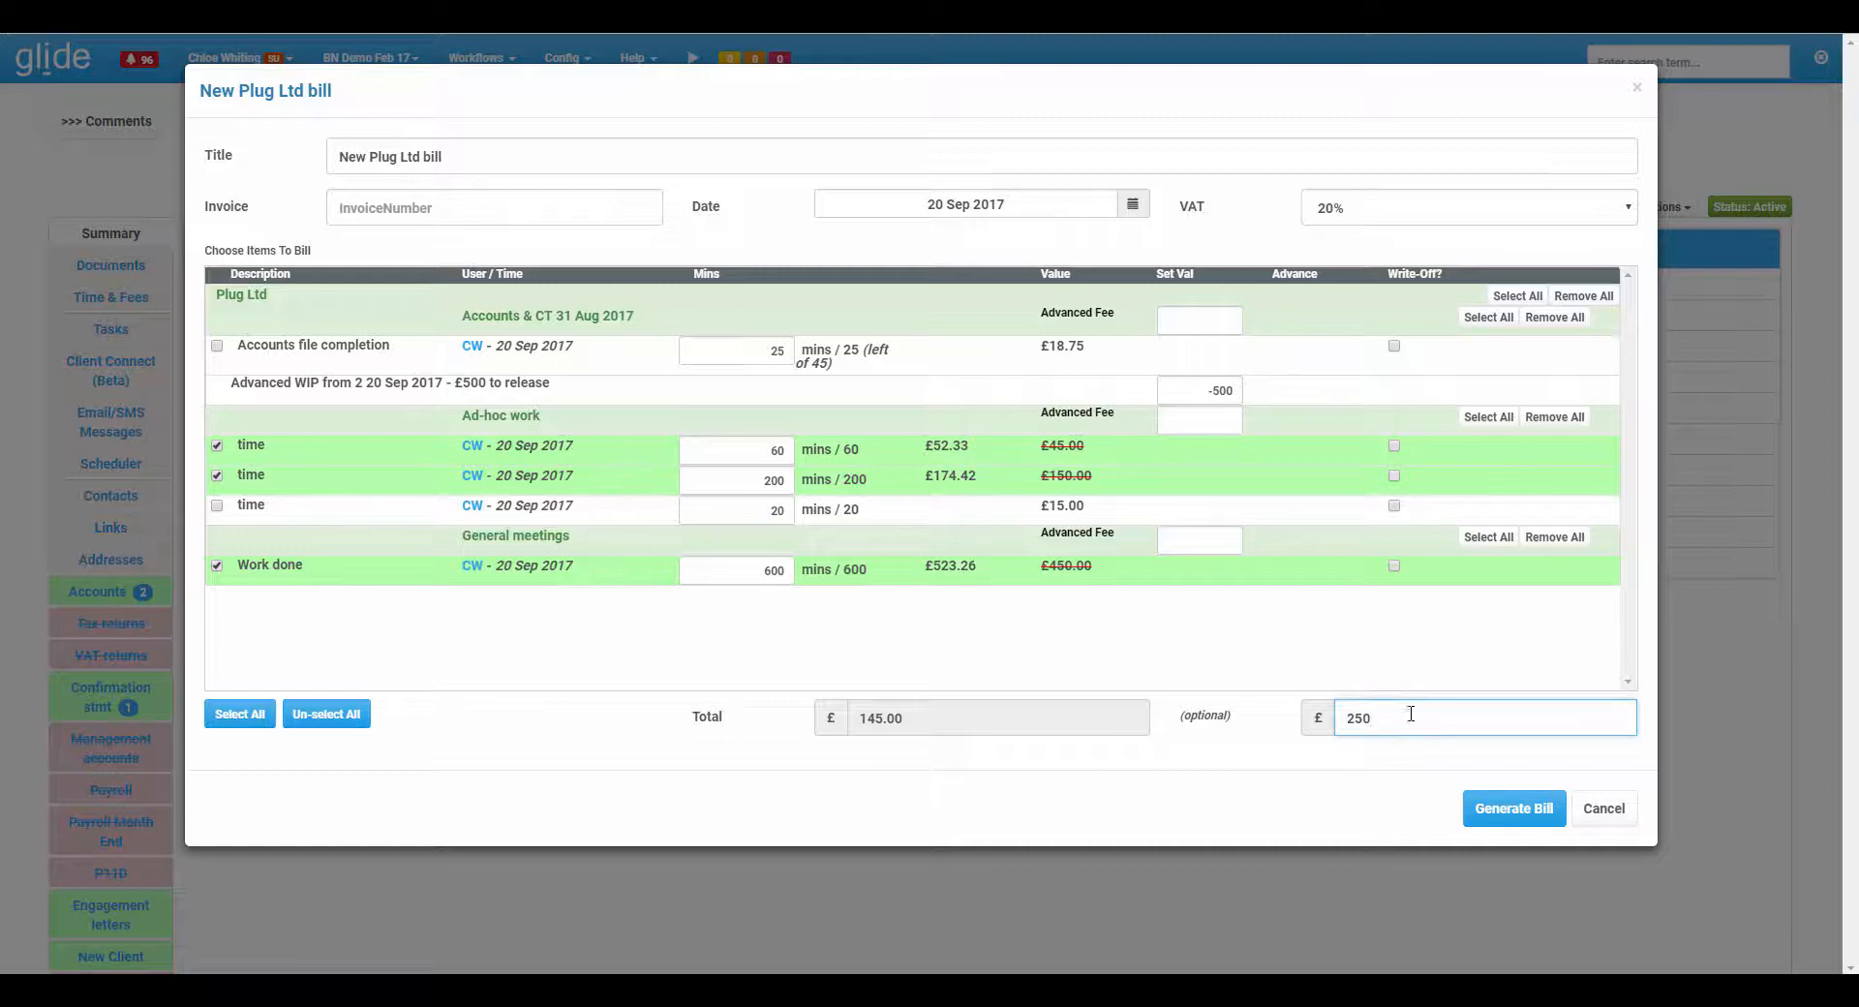
# Generate the bill and review the items remaining in Plug Ltd's WIP breakdown.
pyautogui.click(1512, 821)
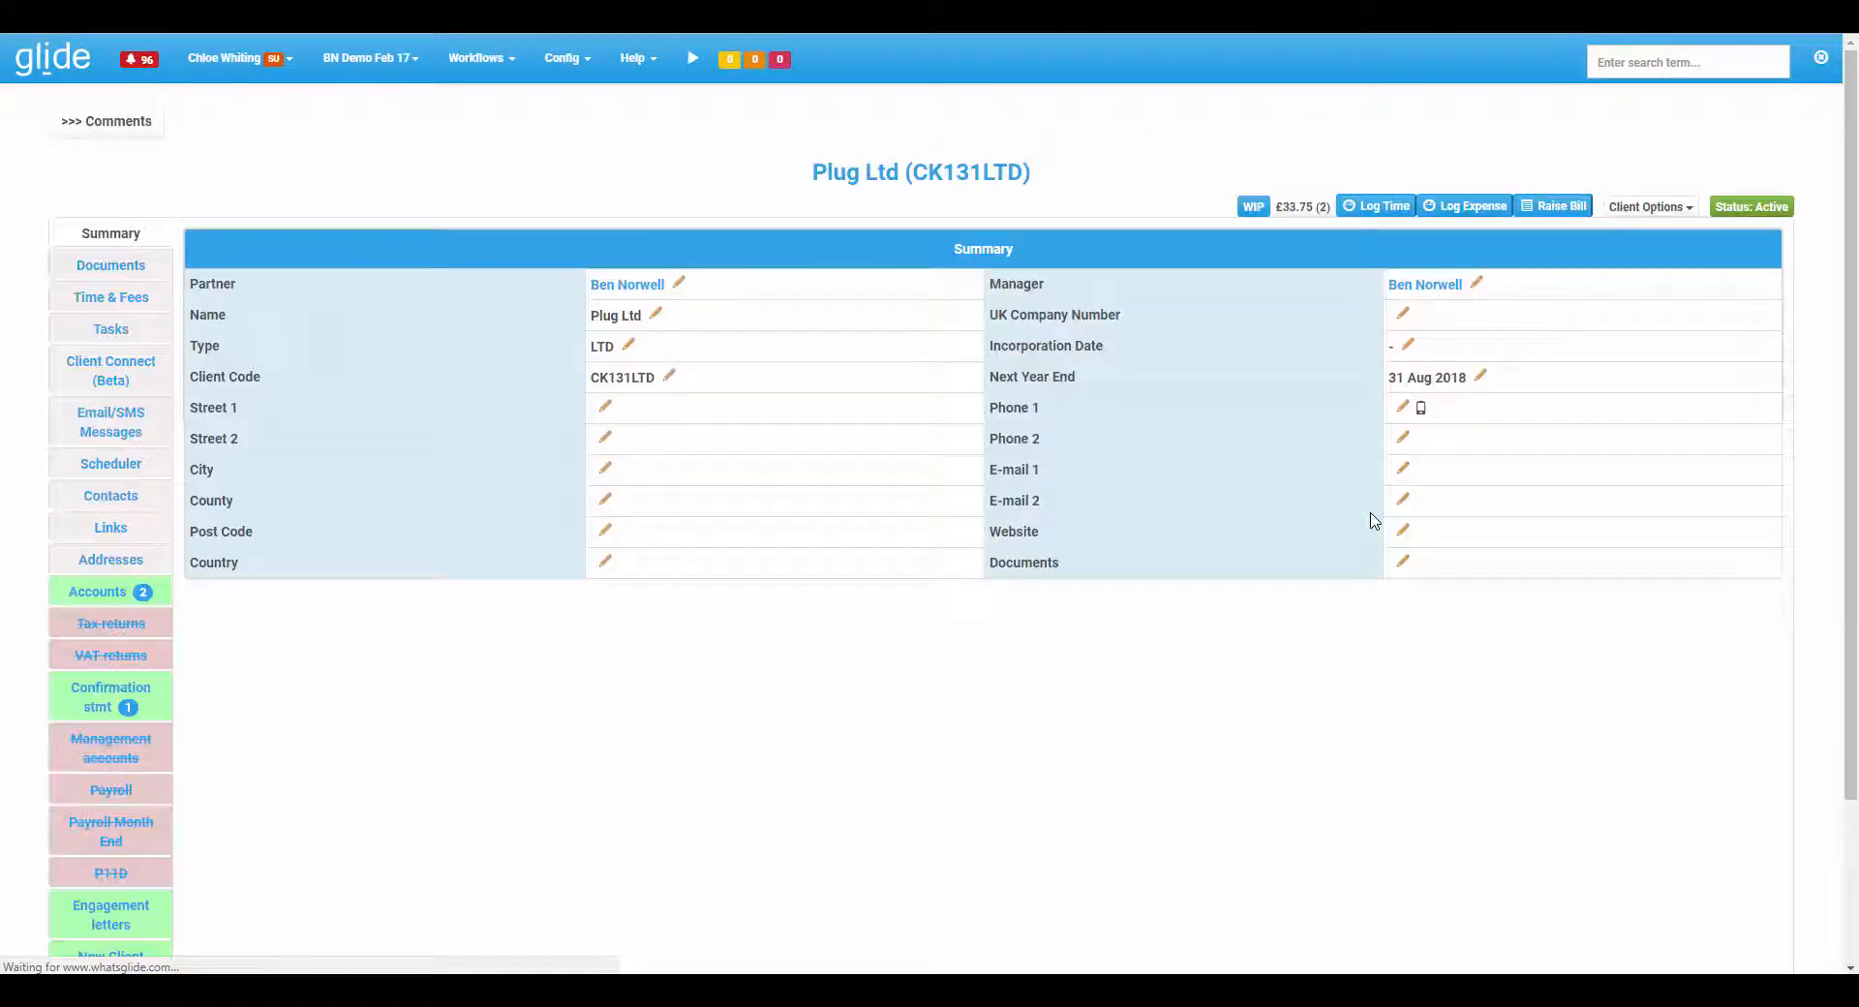
pyautogui.click(1297, 209)
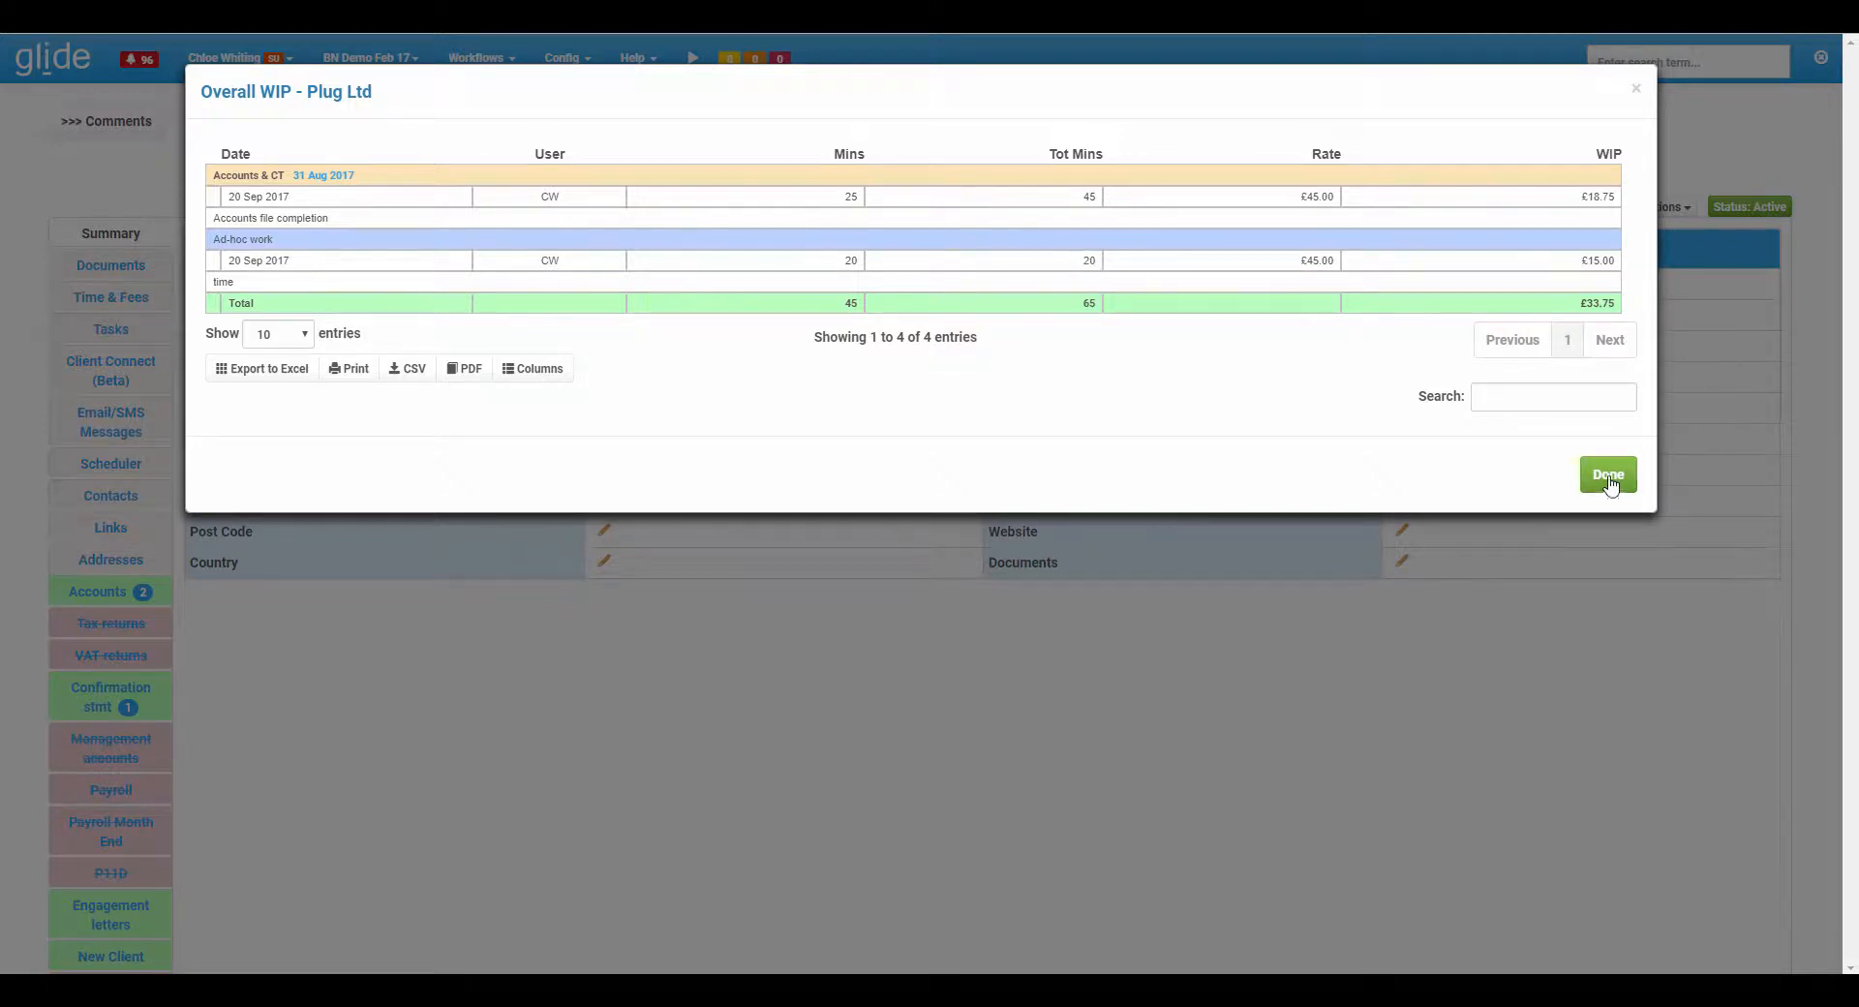
pyautogui.click(1608, 480)
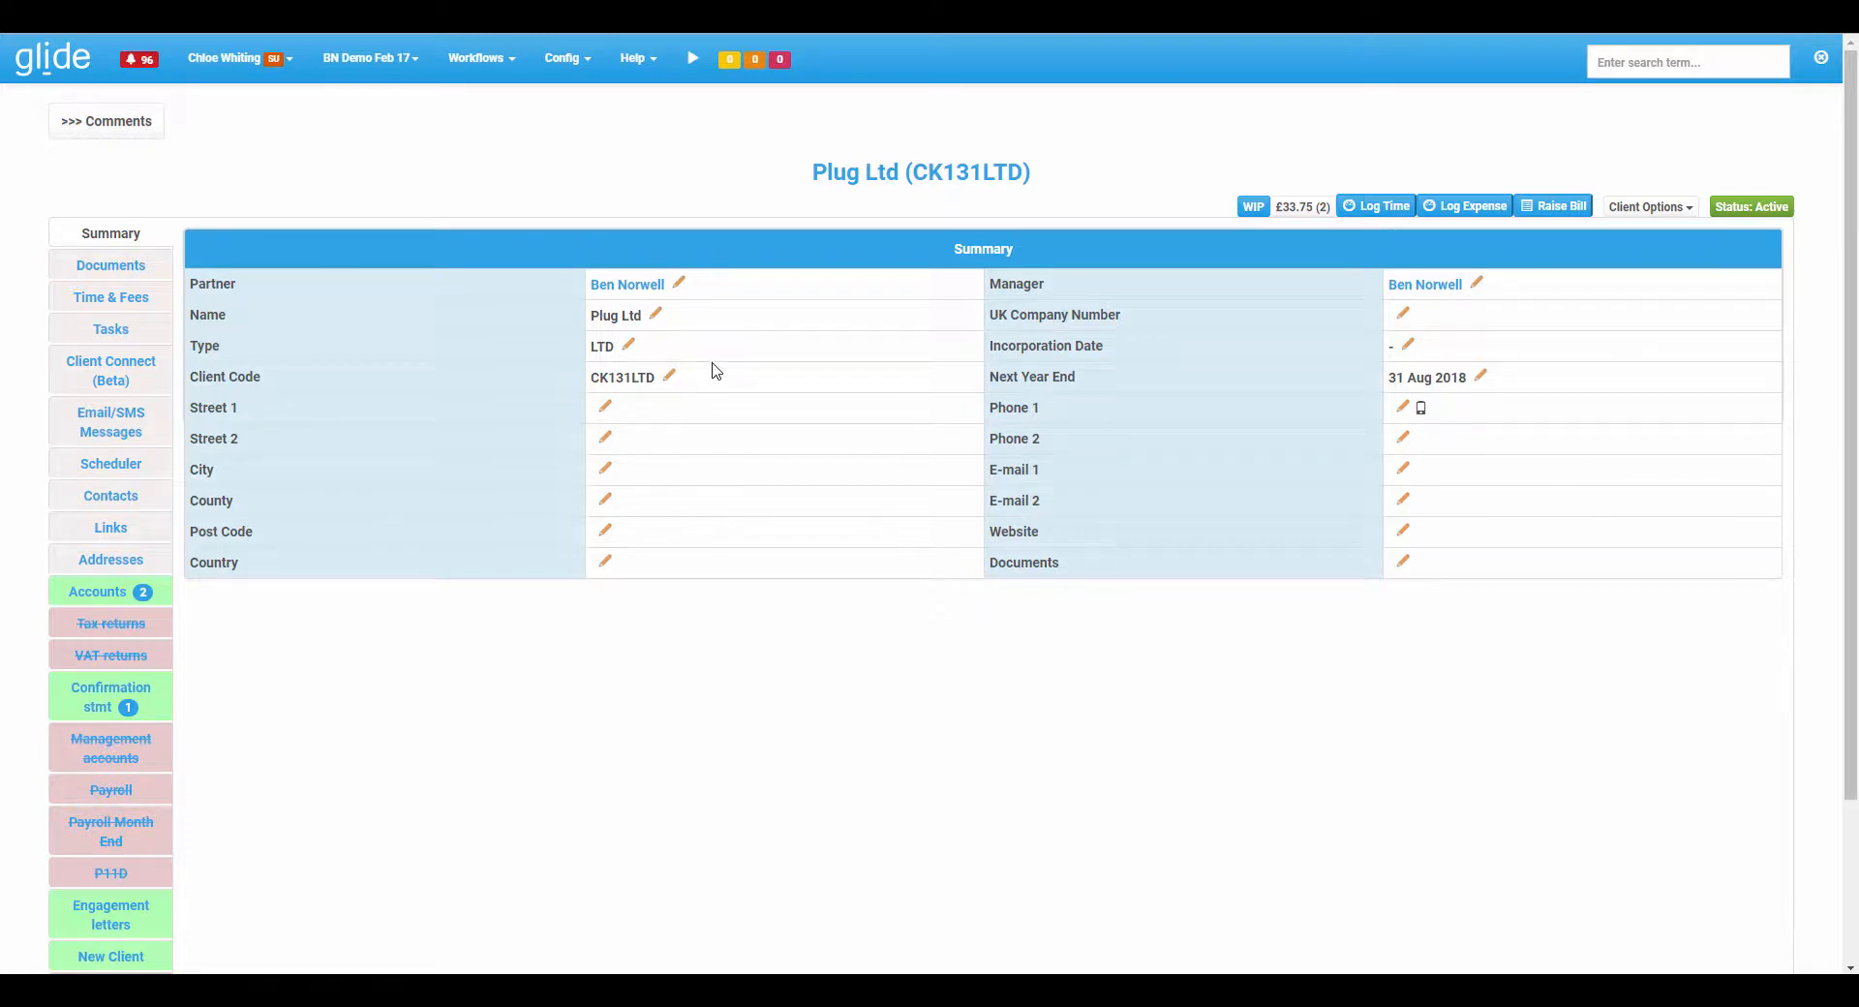
# Open the Billing Summary and filter the bills to the date range 20 Sep 2017 to 20 Sep 2017.
pyautogui.click(366, 77)
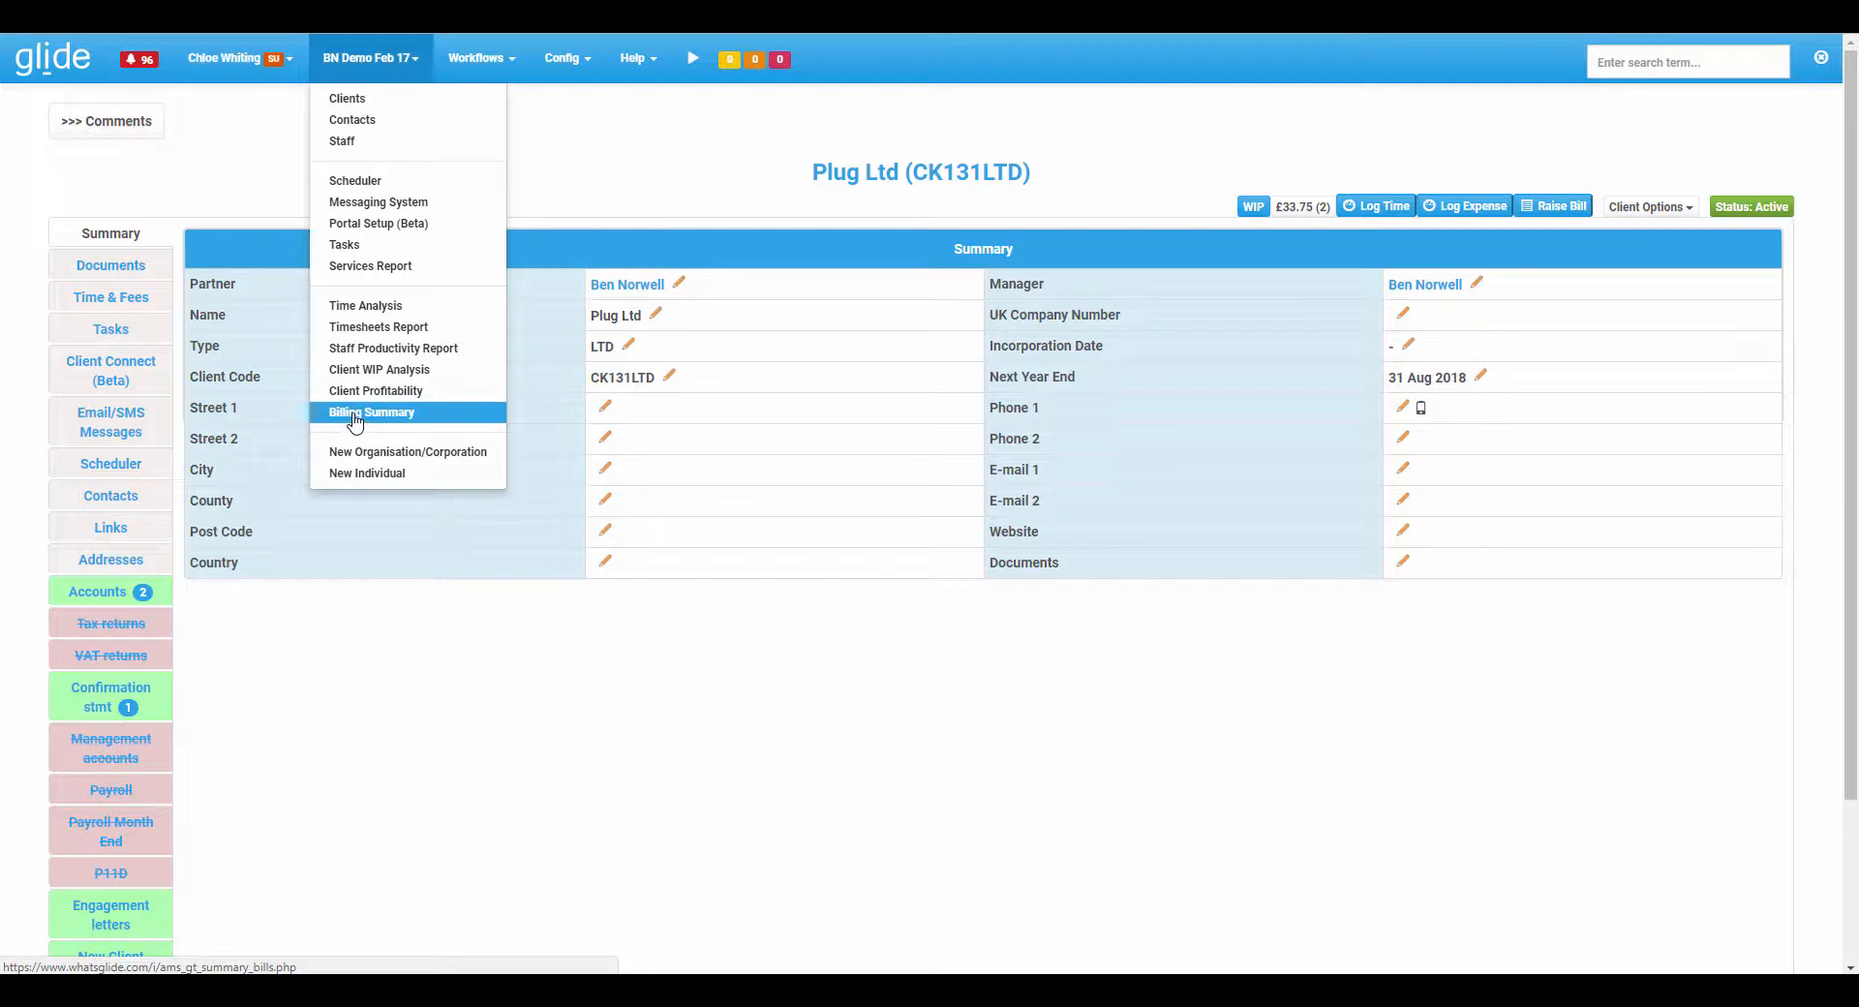
pyautogui.click(355, 418)
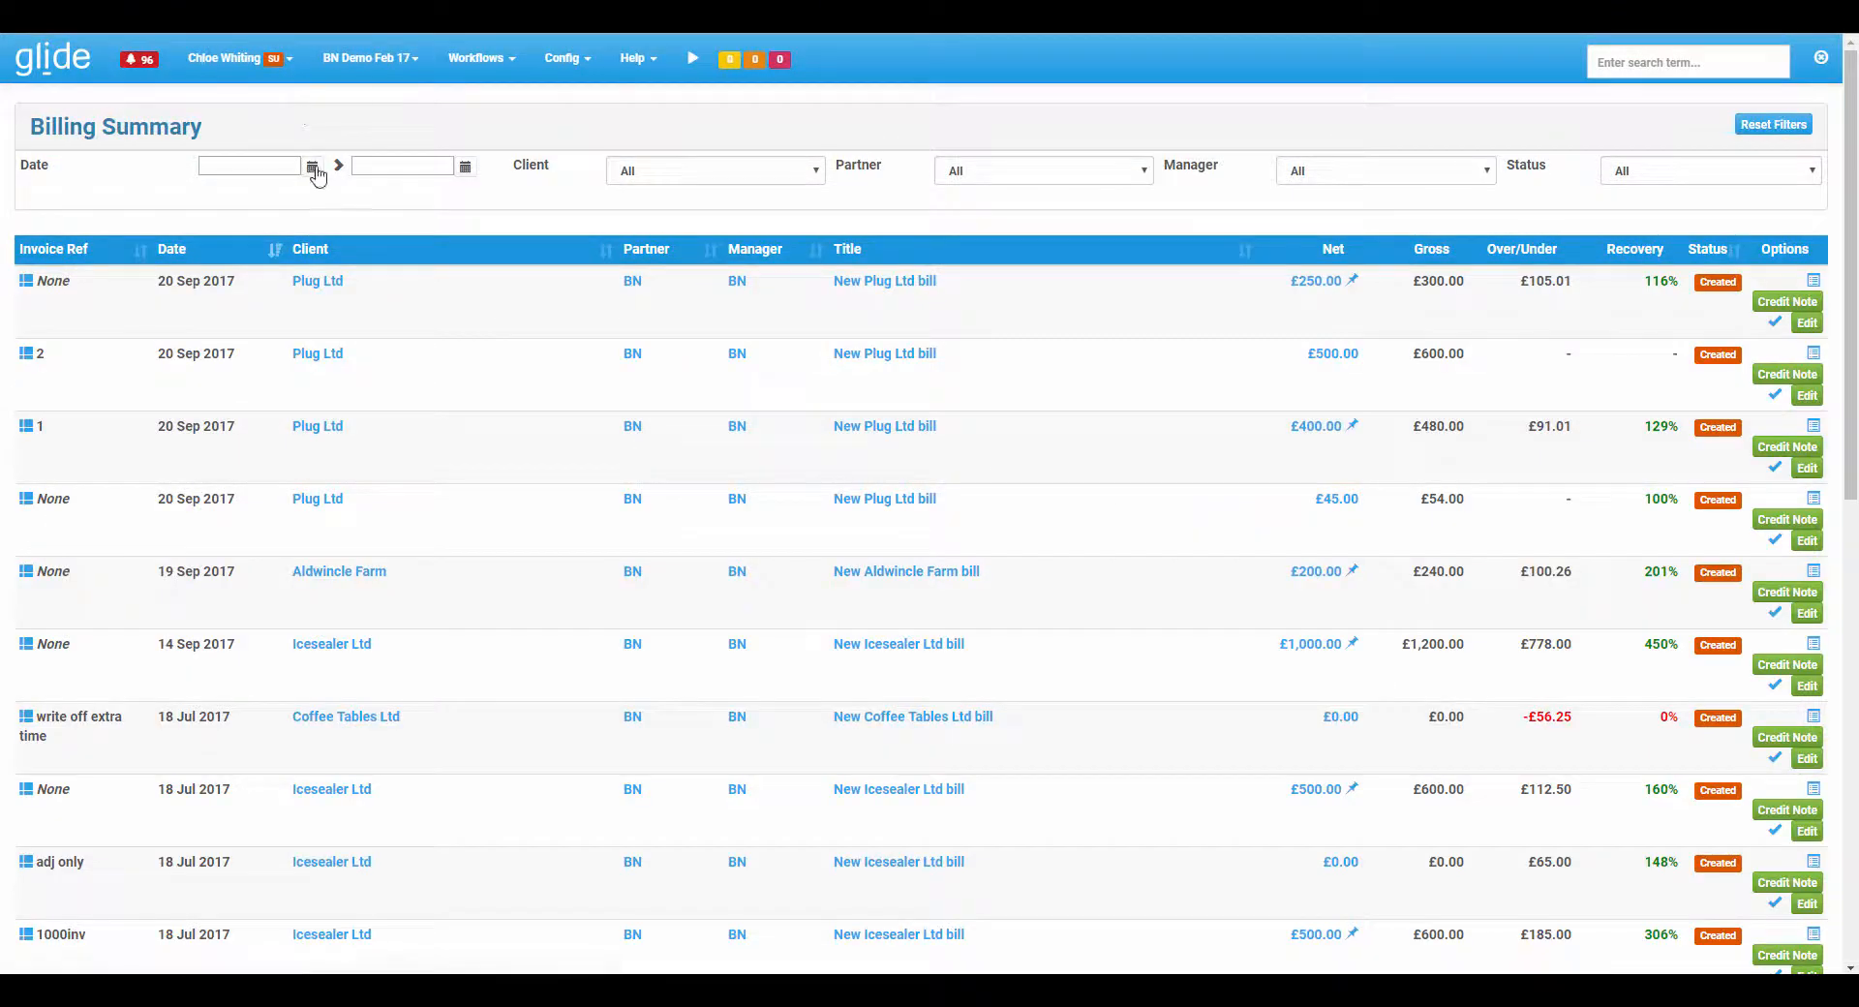
pyautogui.click(313, 169)
pyautogui.click(298, 333)
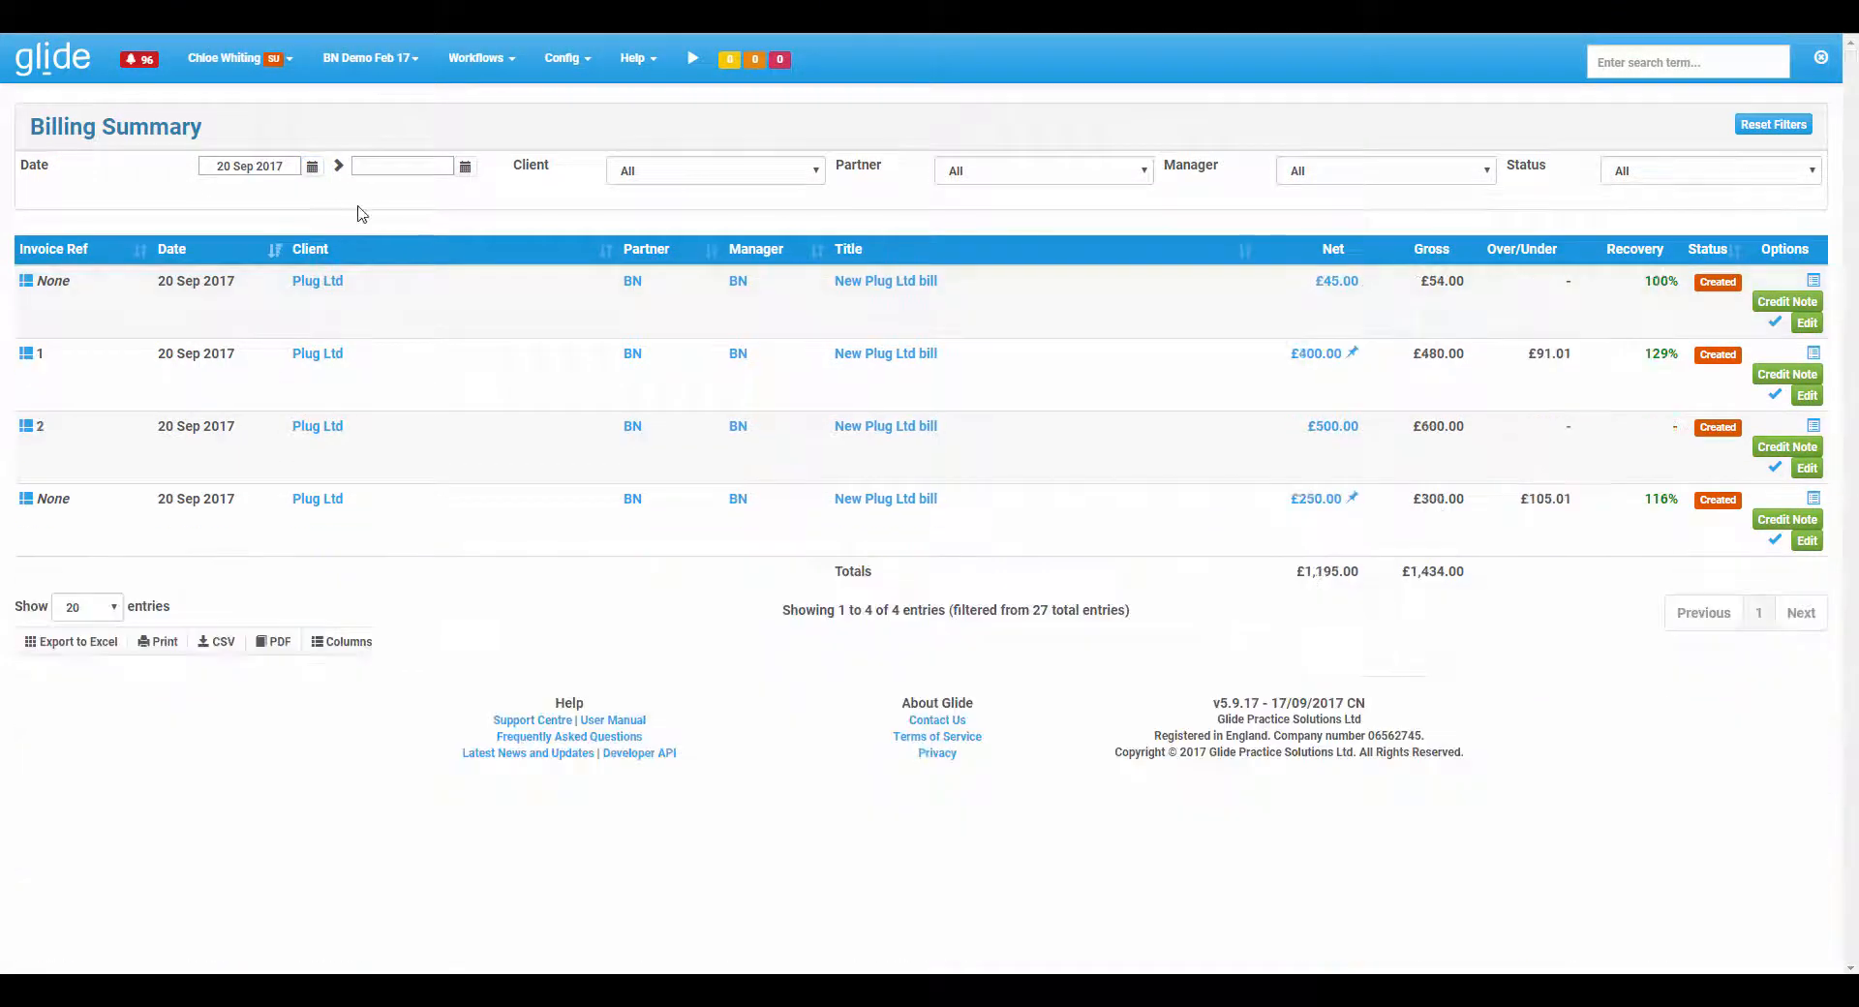
pyautogui.click(466, 168)
pyautogui.click(450, 333)
# Start creating a credit note for the £250.00 Plug Ltd bill.
pyautogui.click(1793, 522)
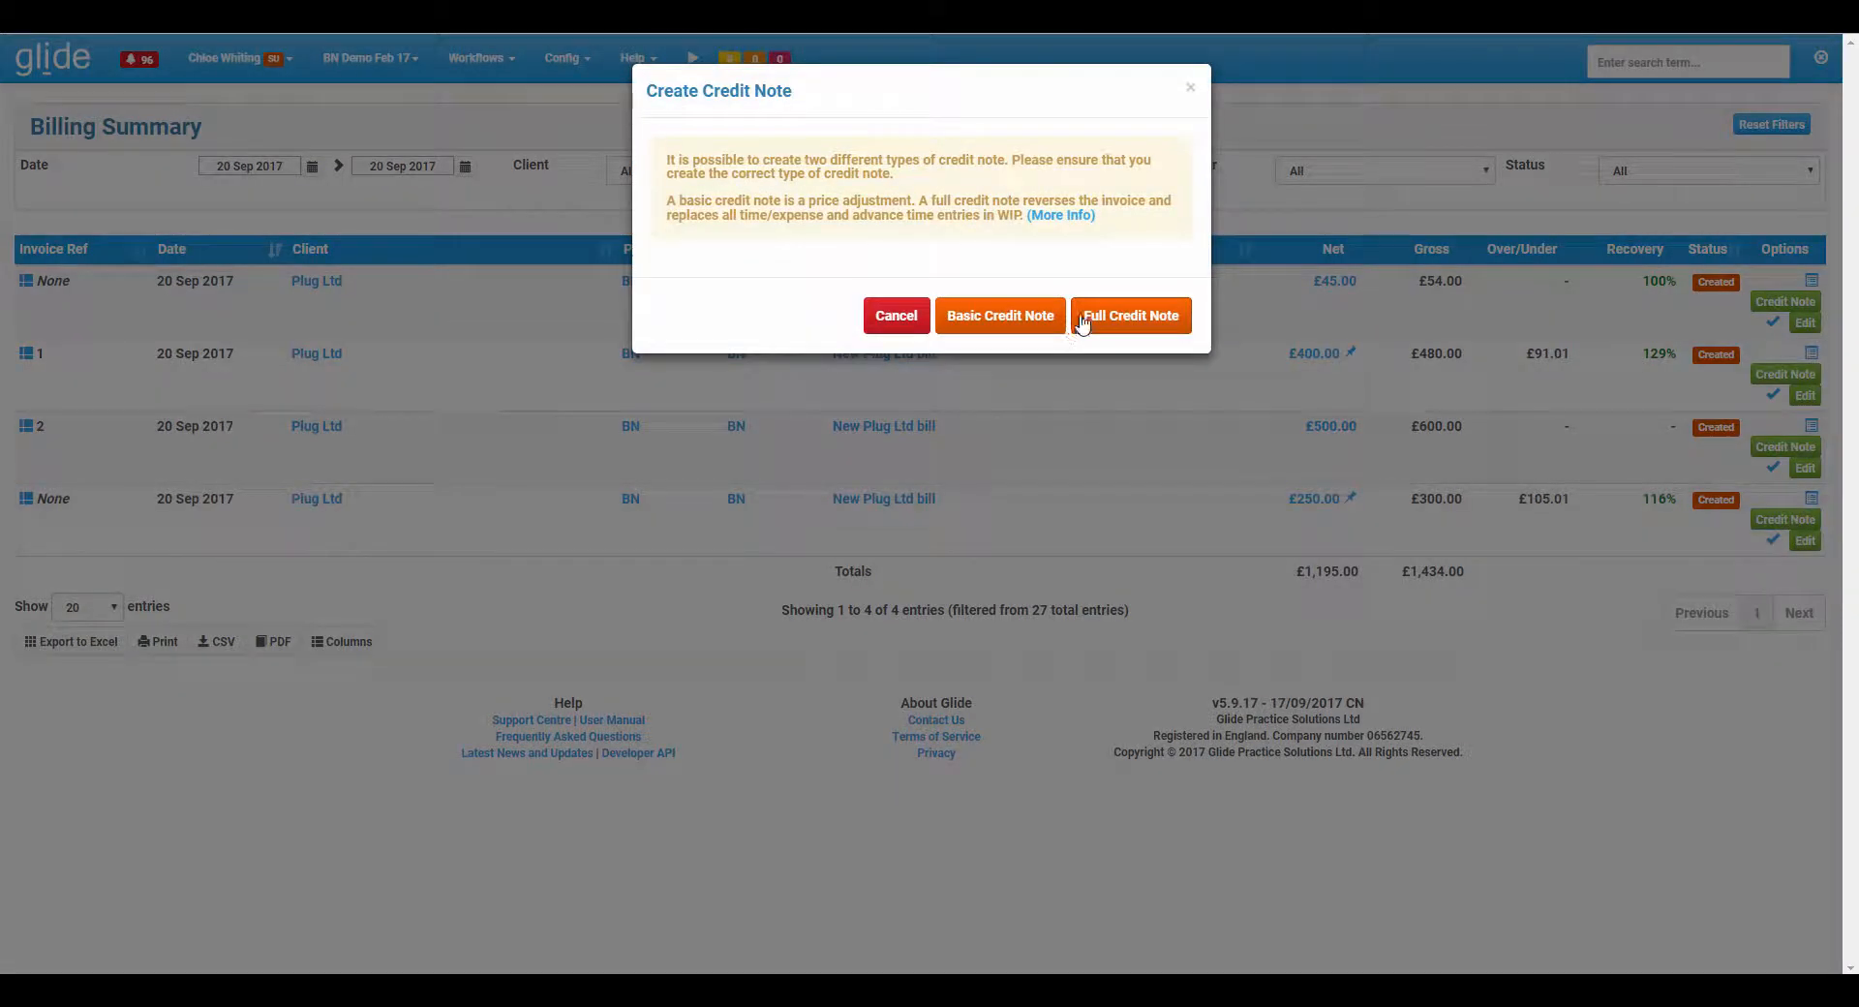